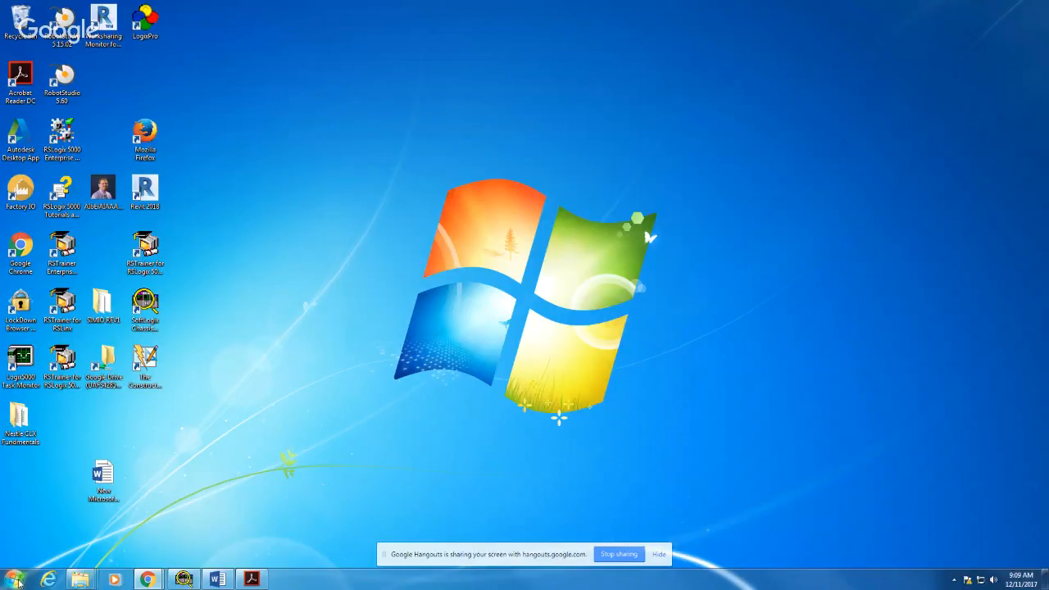
Launch the RSLinx Classic Launch Control Panel from the installed Rockwell Software programs
click(17, 580)
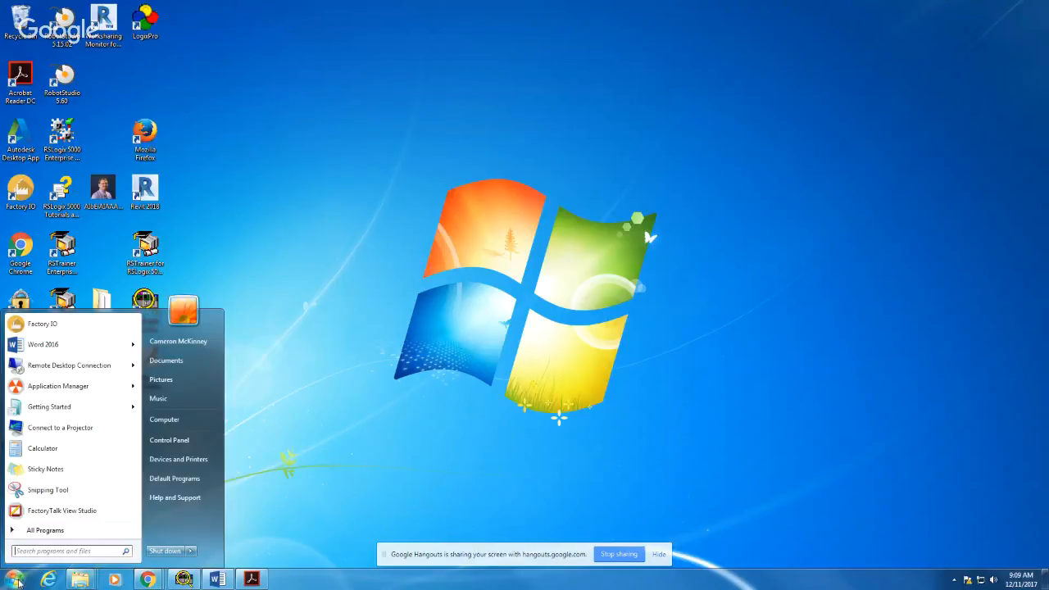
click(22, 532)
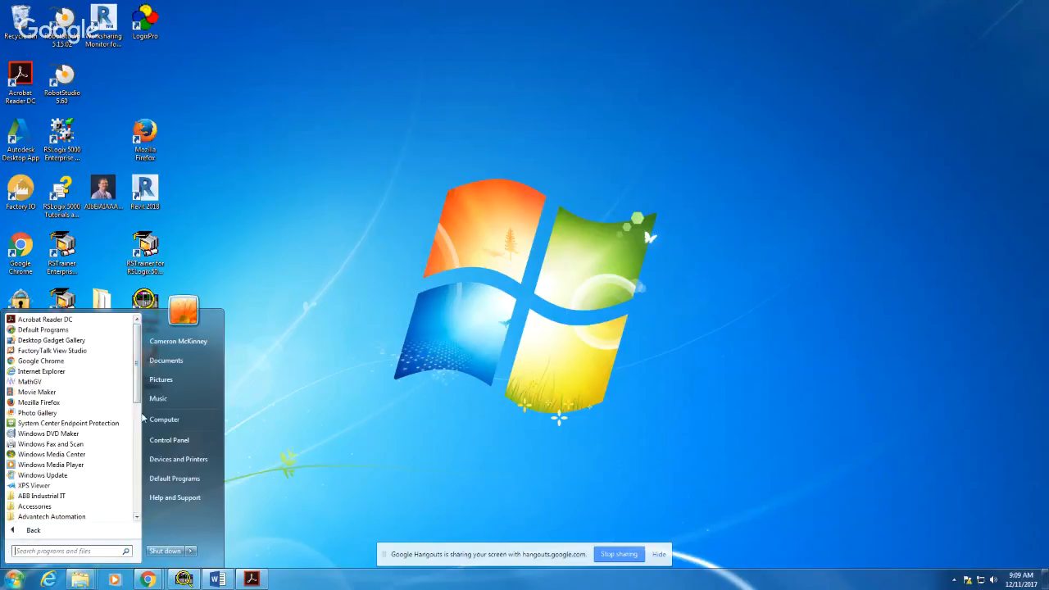
drag(139, 383, 136, 479)
click(92, 478)
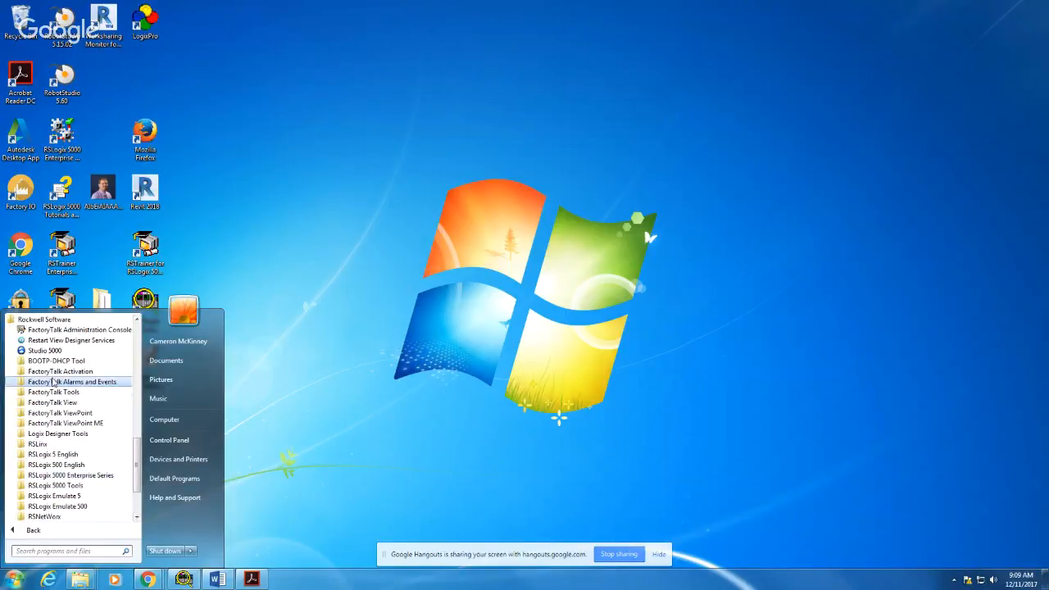
click(33, 445)
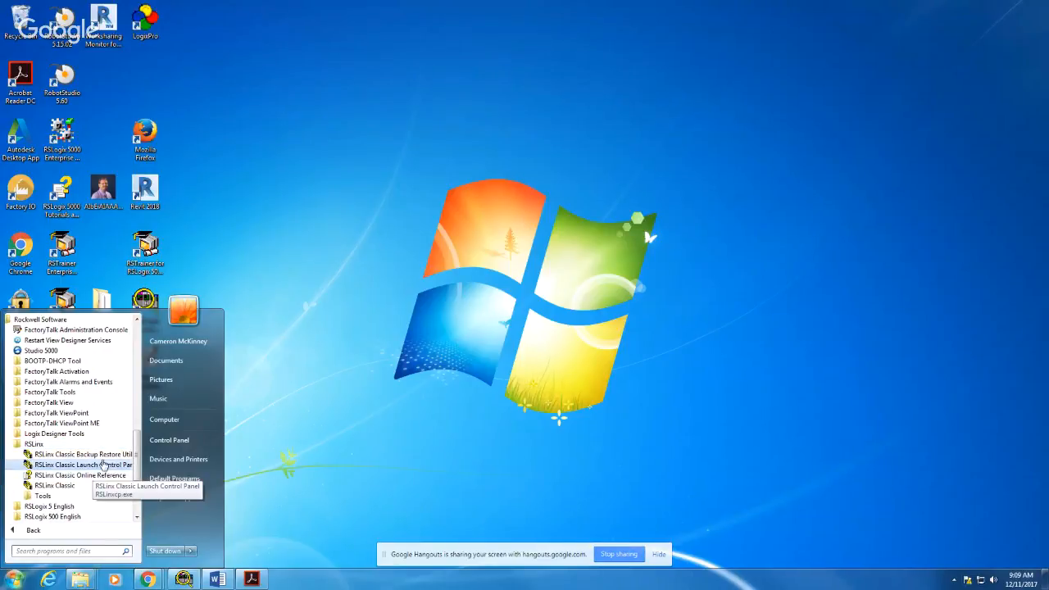
click(98, 465)
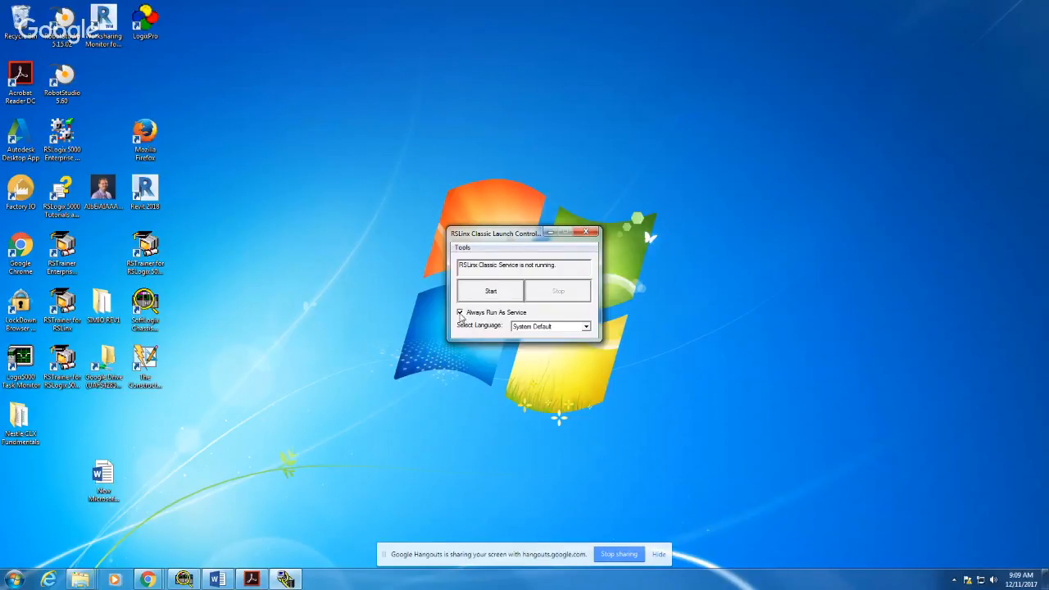
Turn off Always Run As Service, start RSLinx Classic and bring up its main window
click(460, 313)
click(479, 294)
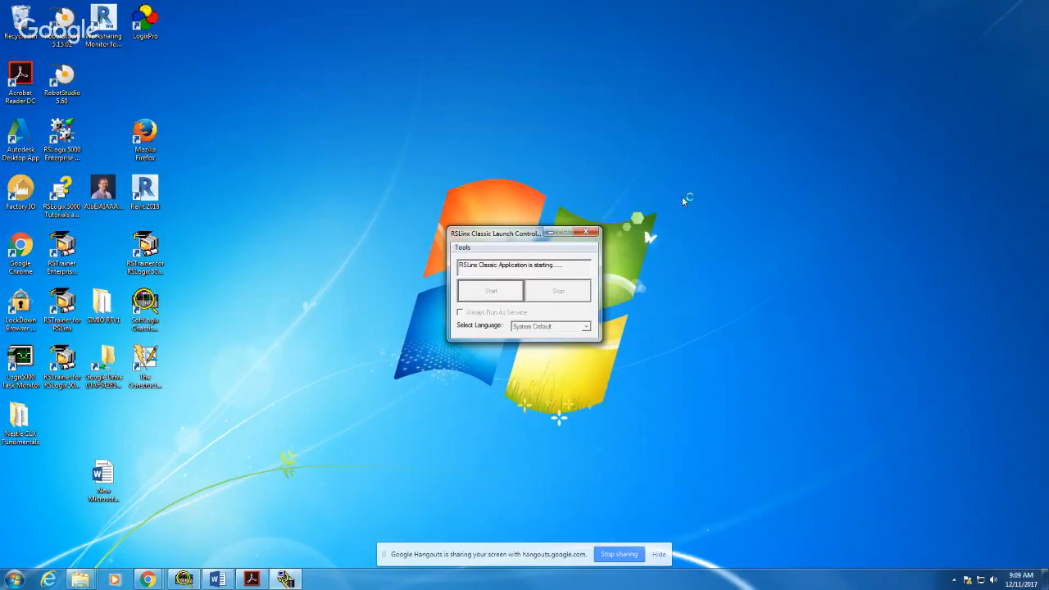
click(957, 580)
click(821, 538)
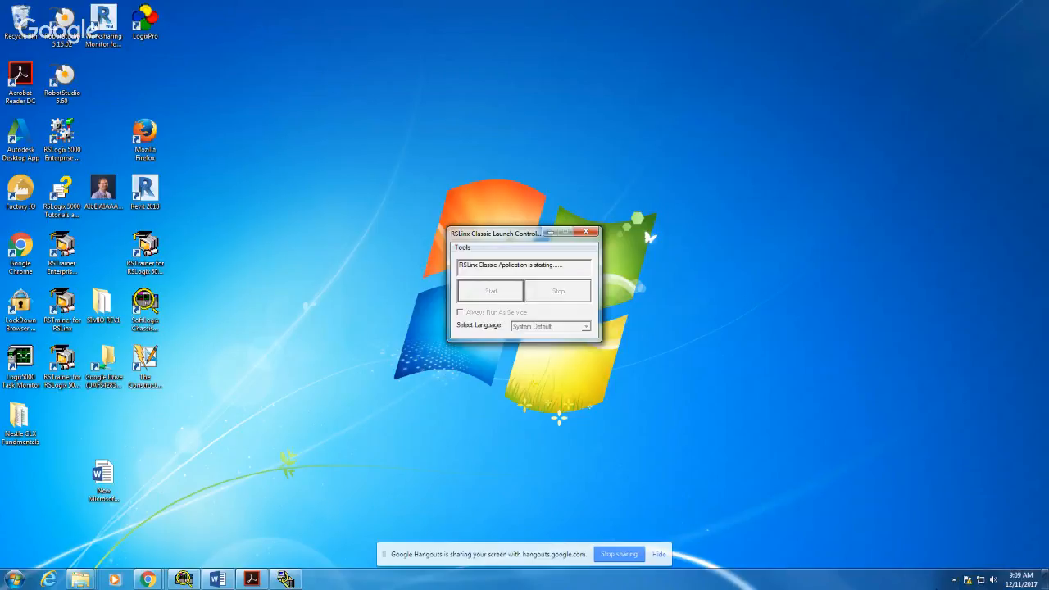
click(954, 580)
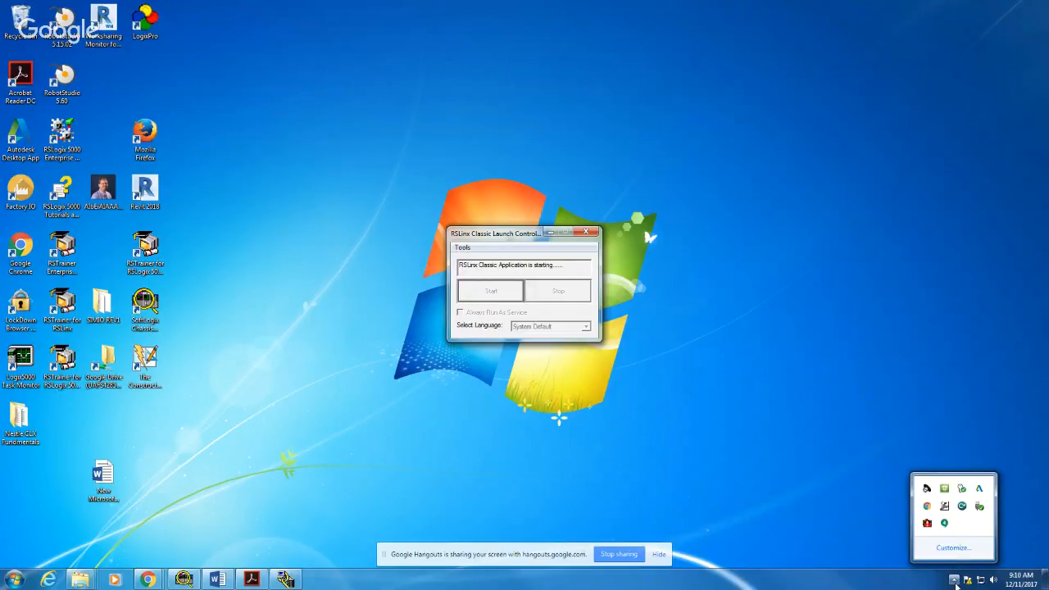
click(874, 492)
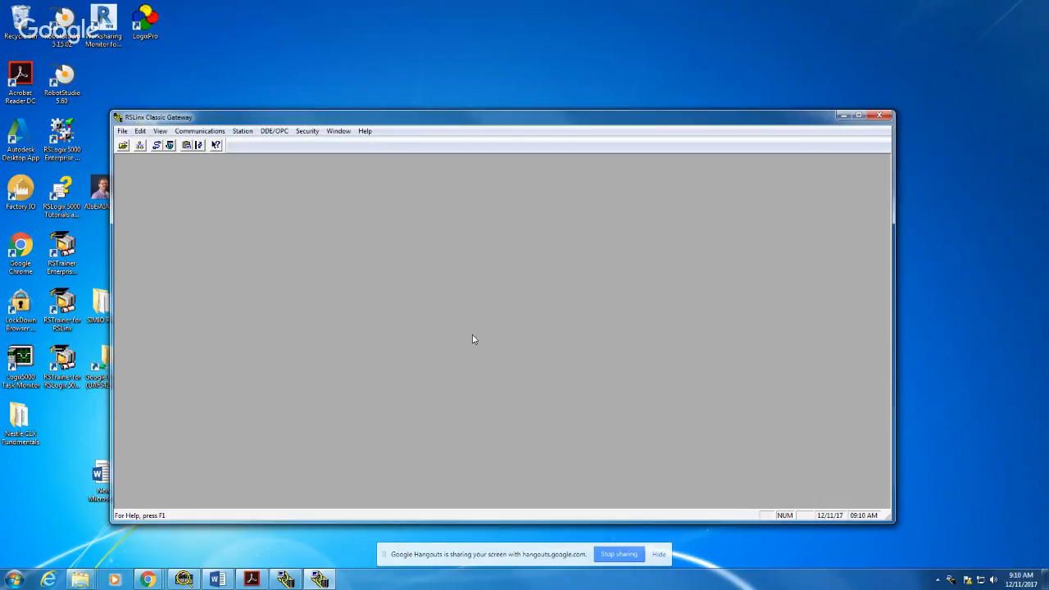
Delete the AB_DF1-1, AB_ETH-1 and AB_ETHIP-1 drivers from the configured RSLinx drivers
click(201, 135)
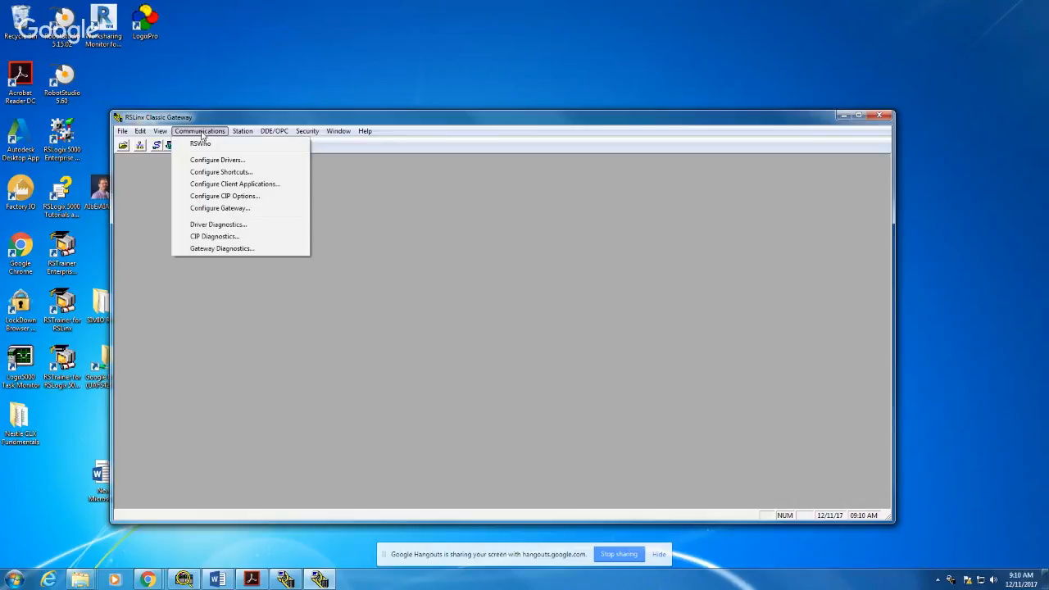
click(210, 159)
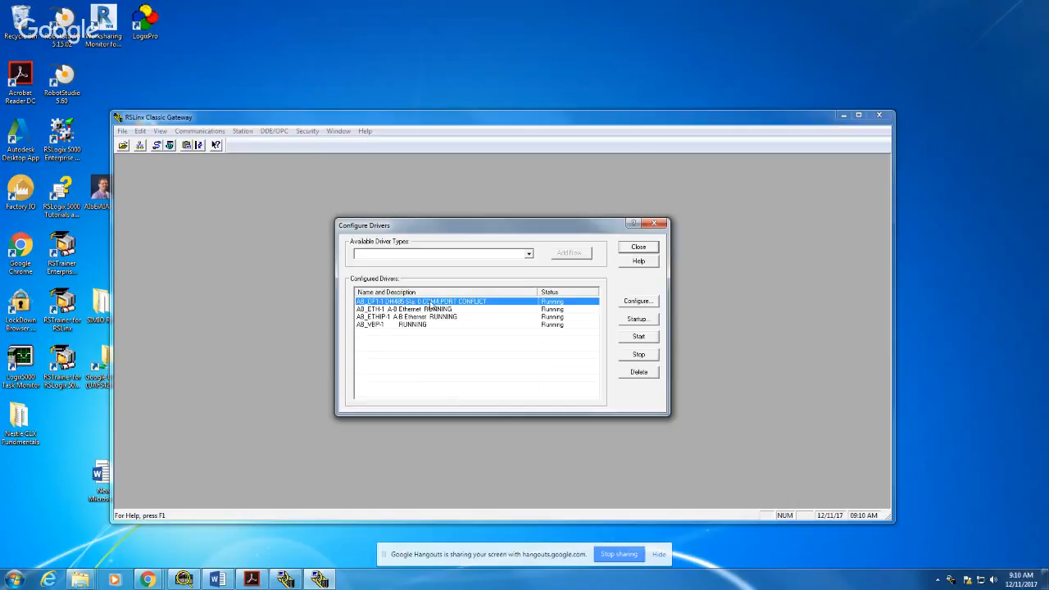
click(652, 374)
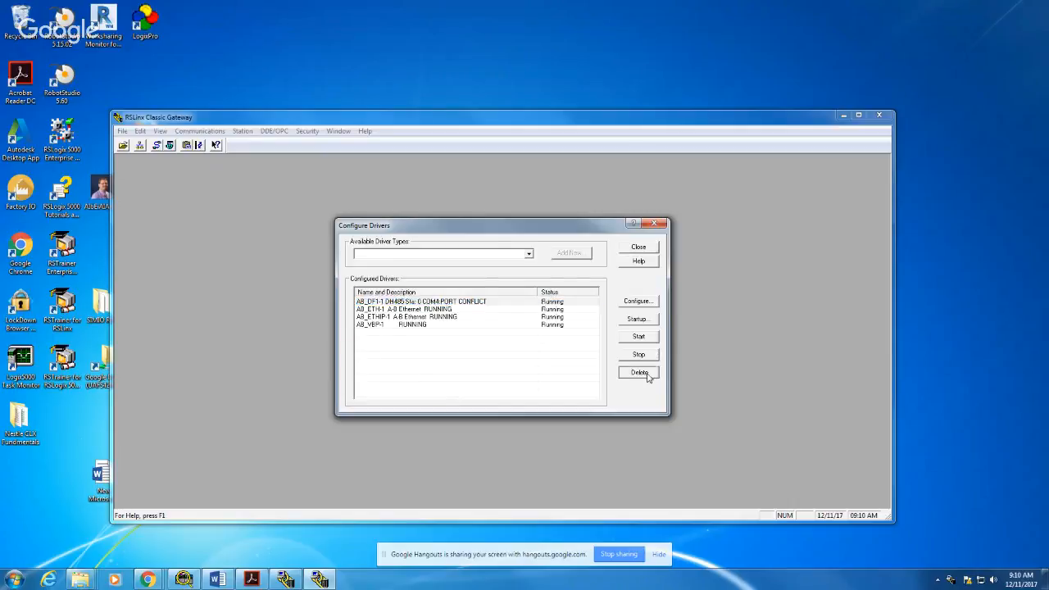
click(430, 303)
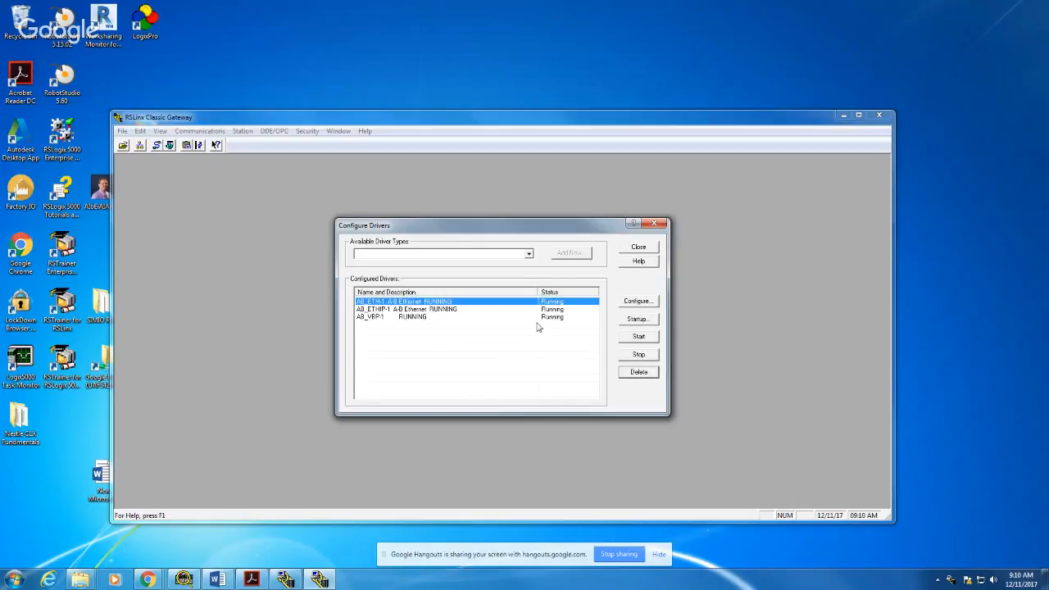
click(633, 373)
click(451, 304)
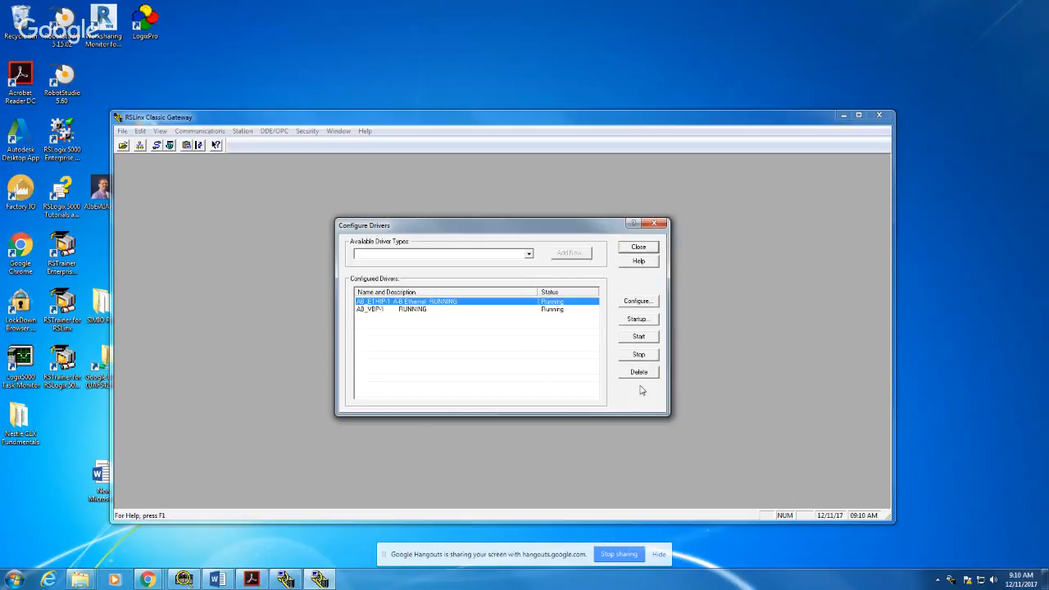
click(639, 374)
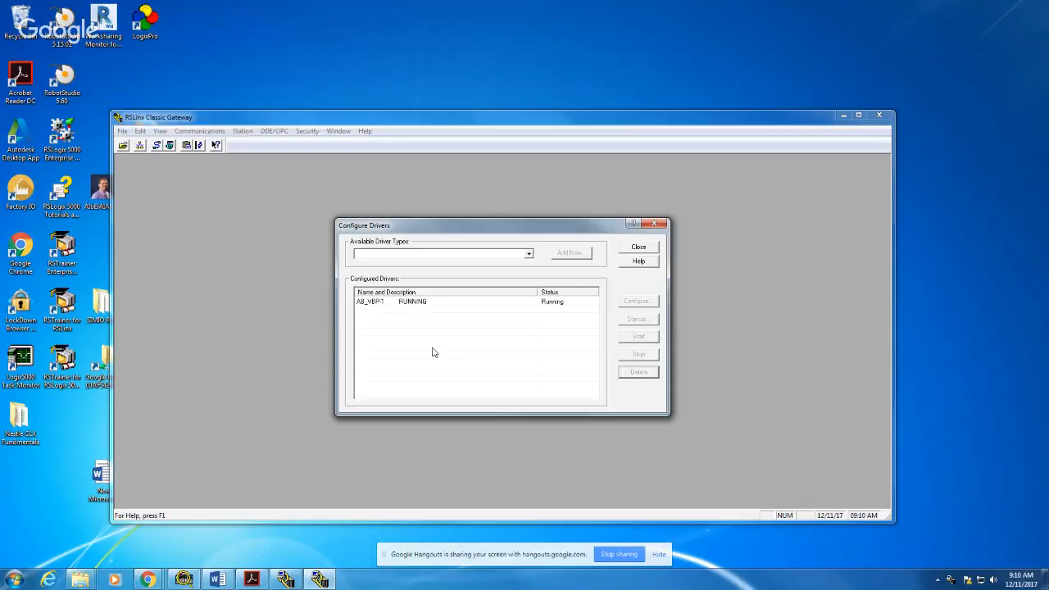
Choose EtherNet/IP Driver as the type of driver to add
click(528, 254)
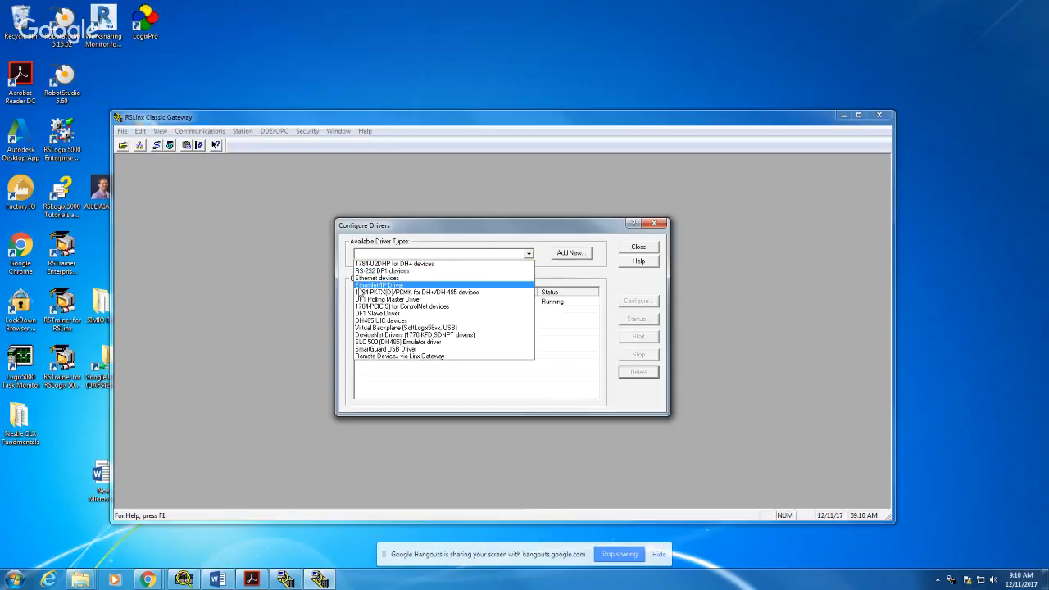
click(360, 285)
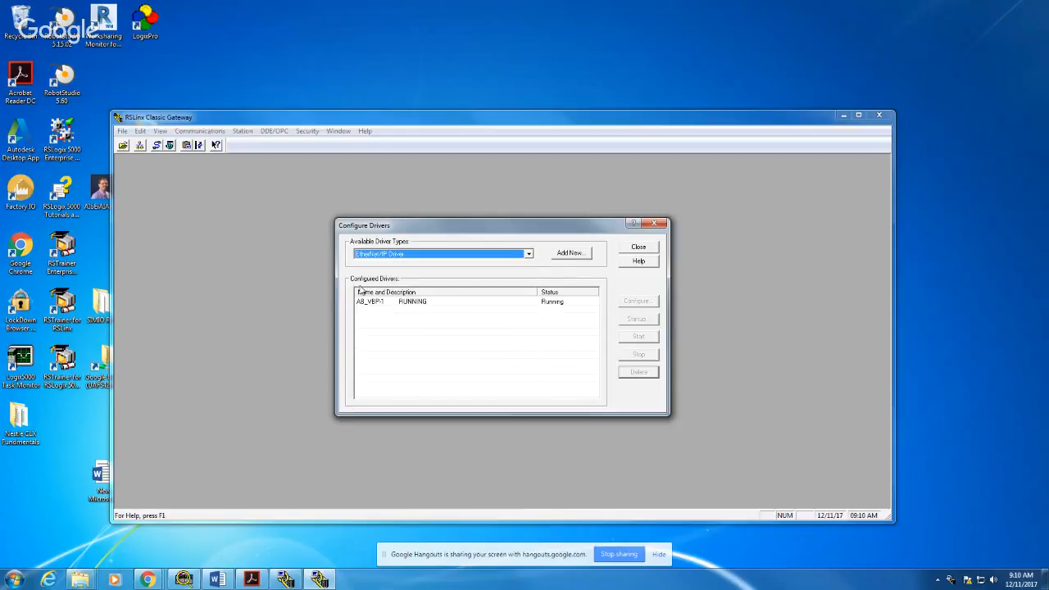
click(569, 253)
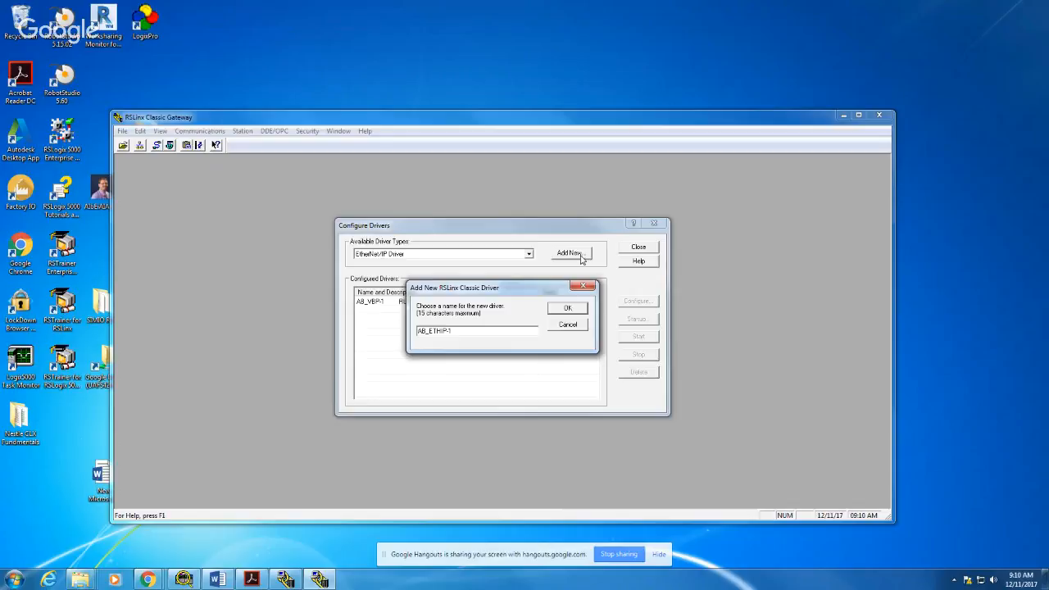
click(568, 309)
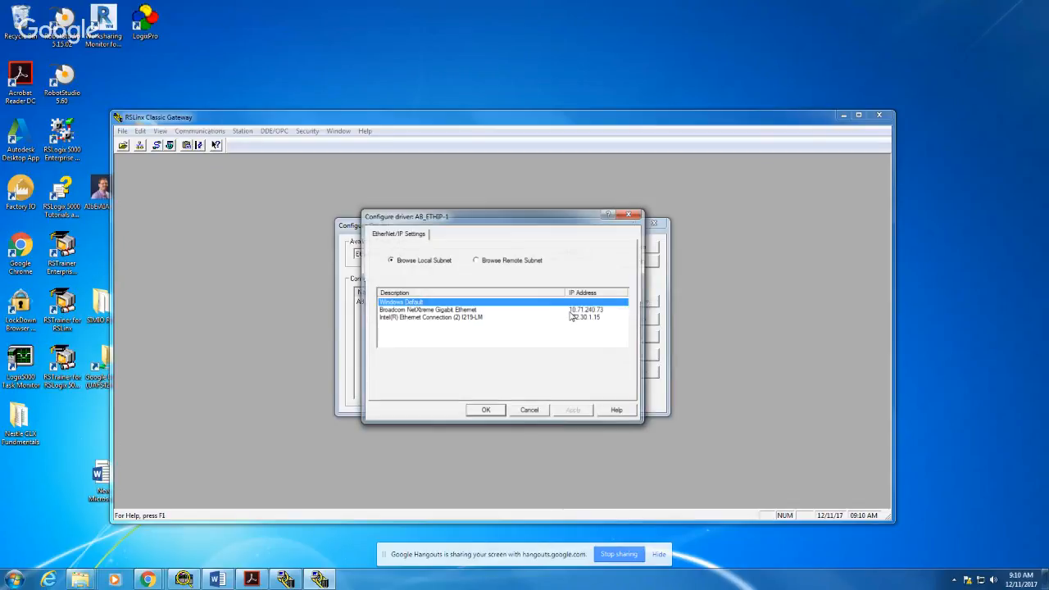
click(530, 411)
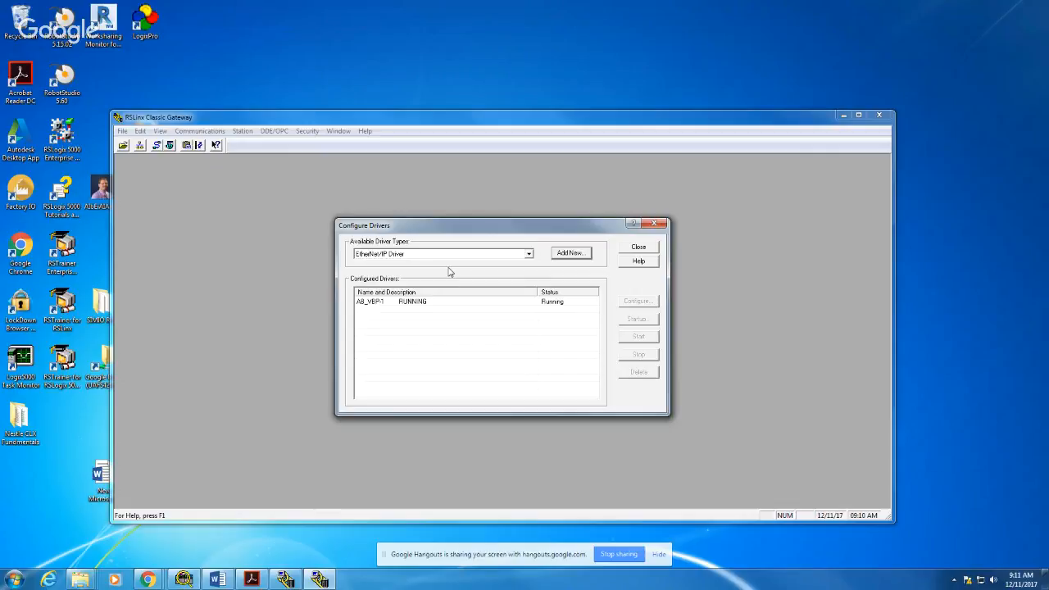
Add the EtherNet/IP driver under its default name, bound to the Intel(R) Ethernet Connection (2) I219-LM adapter, and finish driver configuration
click(581, 256)
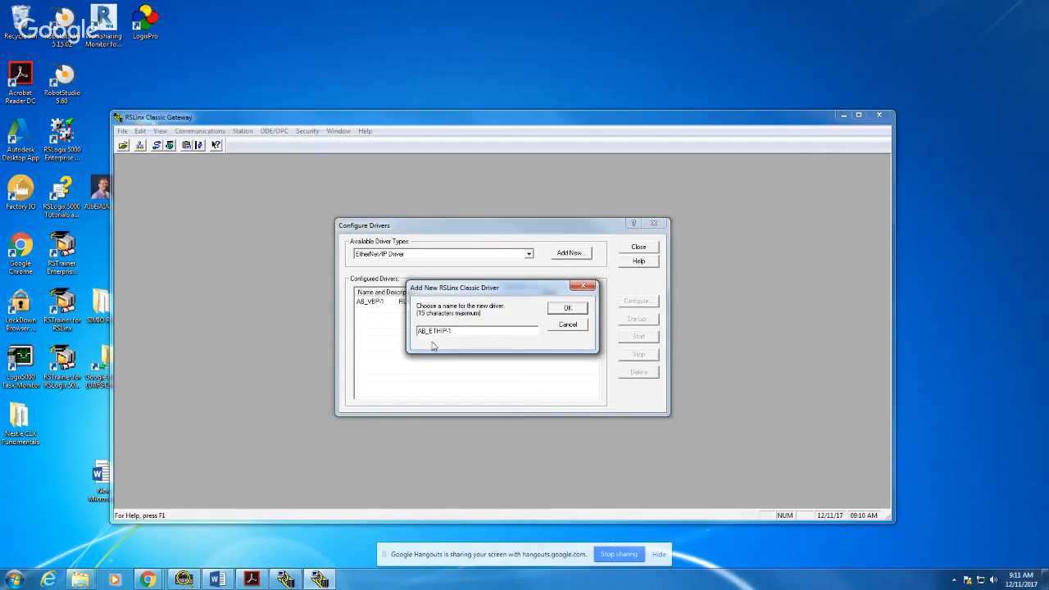
click(583, 311)
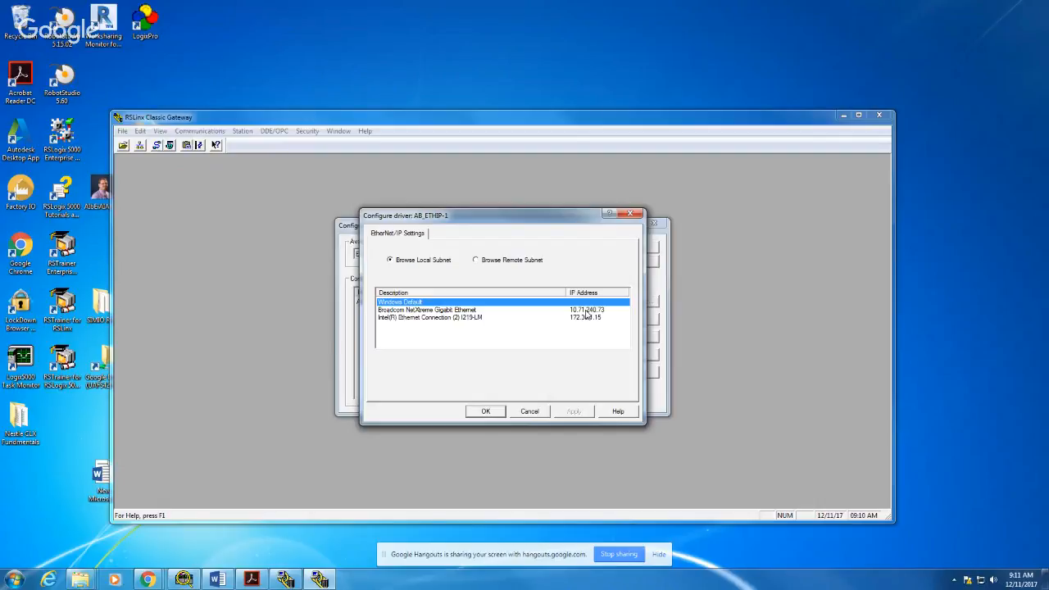
click(382, 318)
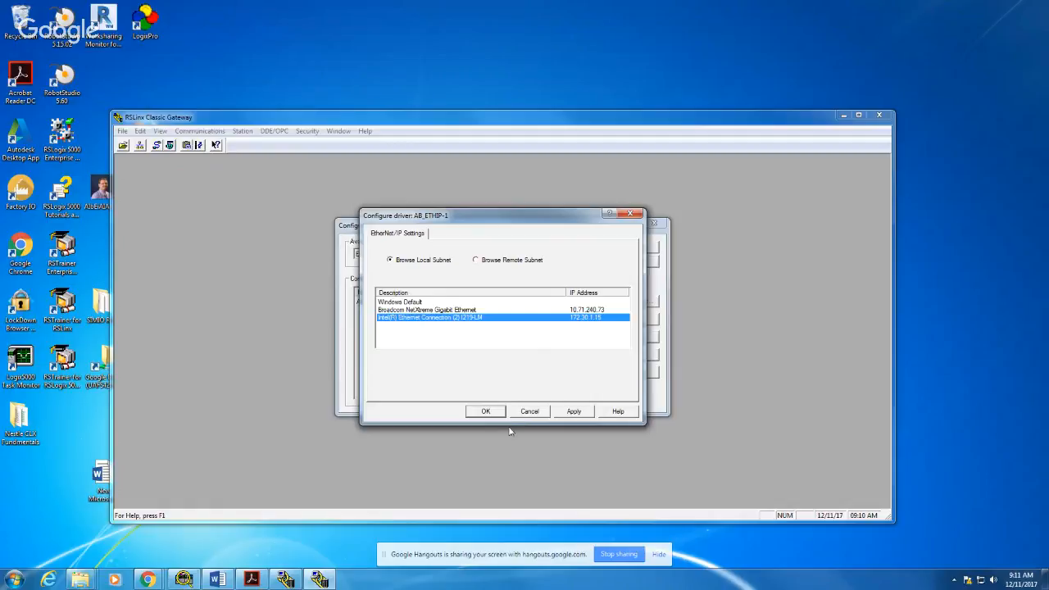
click(482, 413)
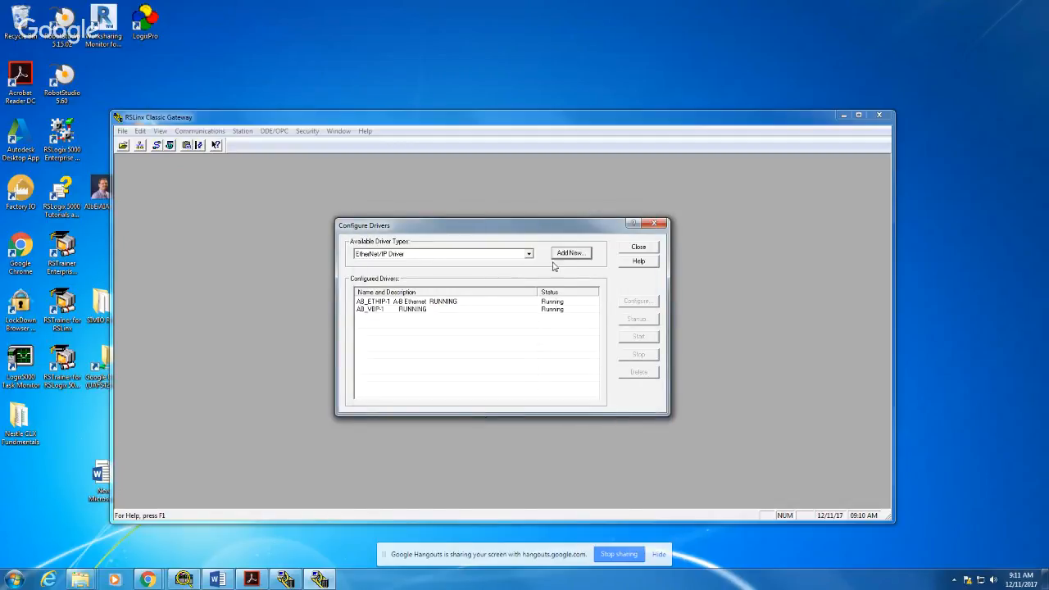
click(641, 248)
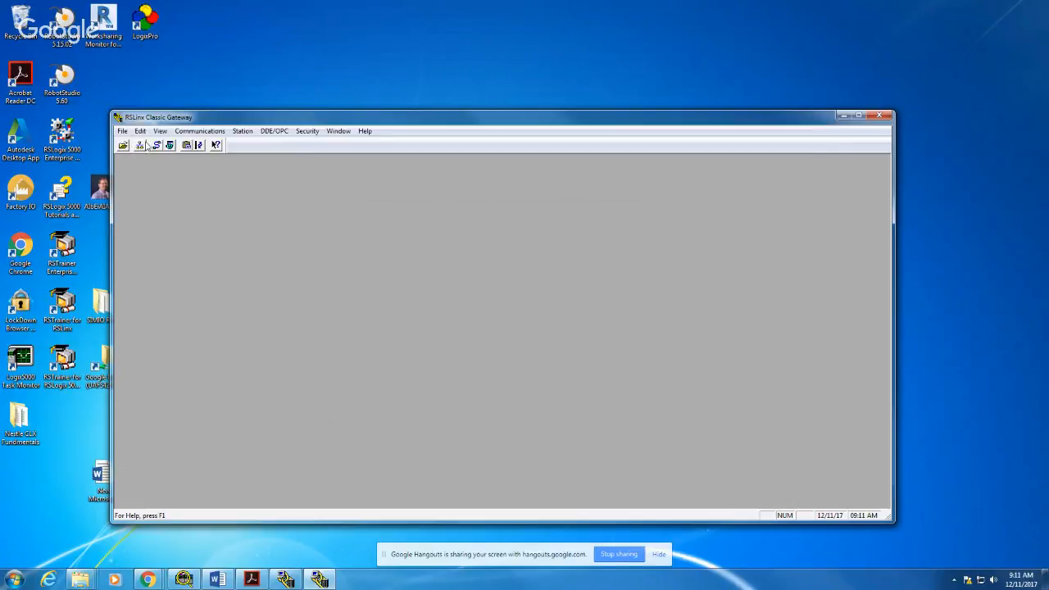
Open RSWho and examine the devices on the AB_ETHIP-1 Ethernet network, collapsing and re-expanding the network to browse it again
click(199, 131)
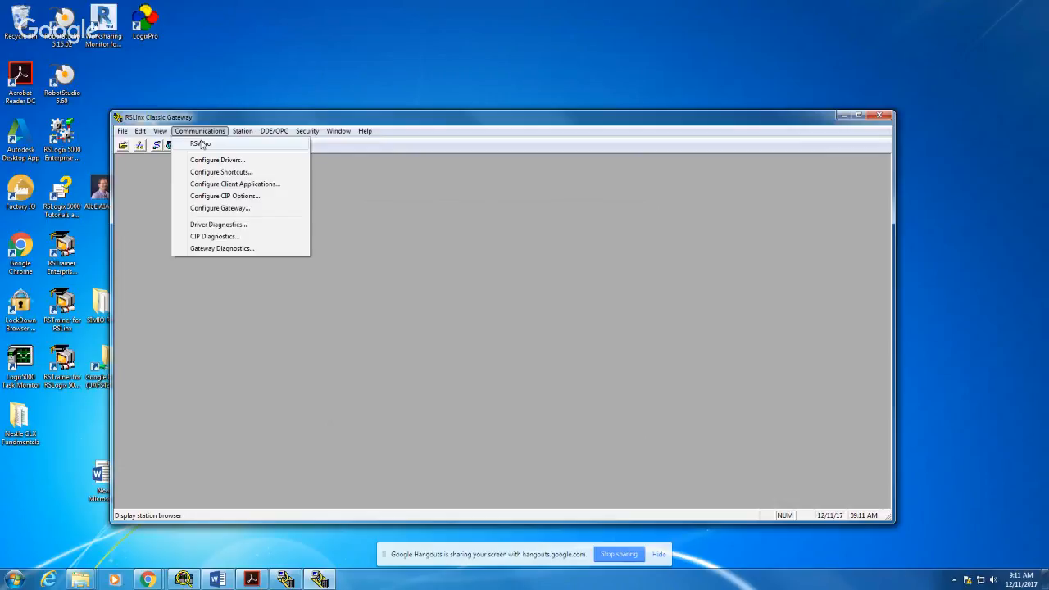
click(202, 144)
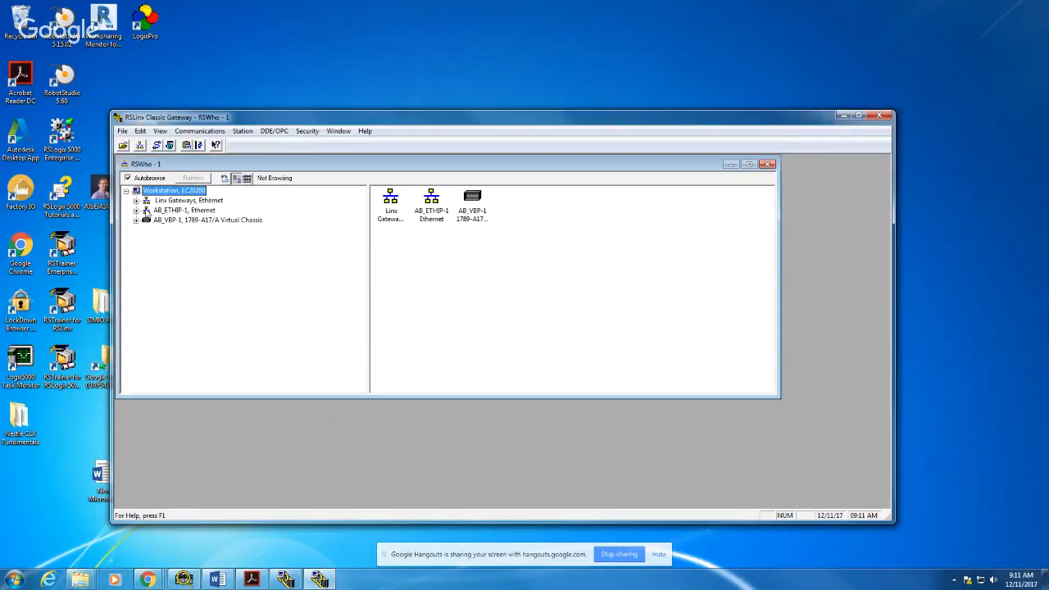
click(136, 210)
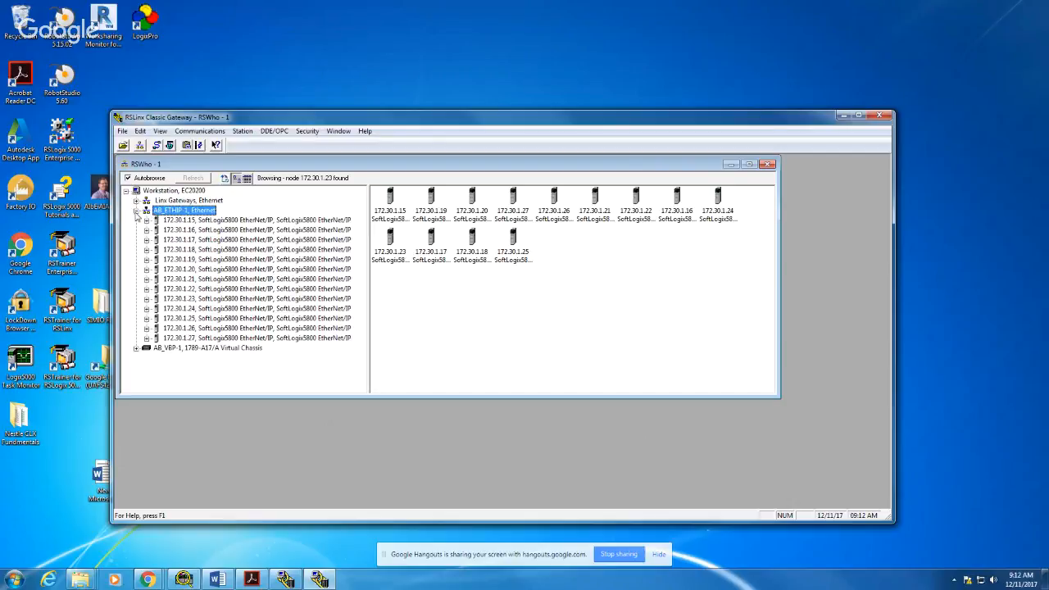
click(136, 211)
click(172, 201)
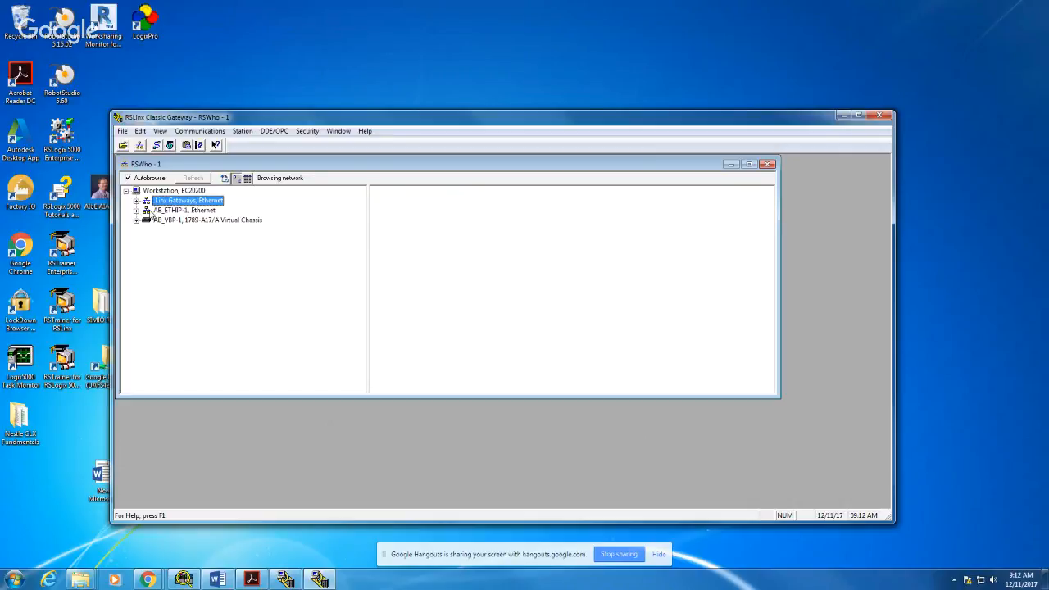
double_click(146, 211)
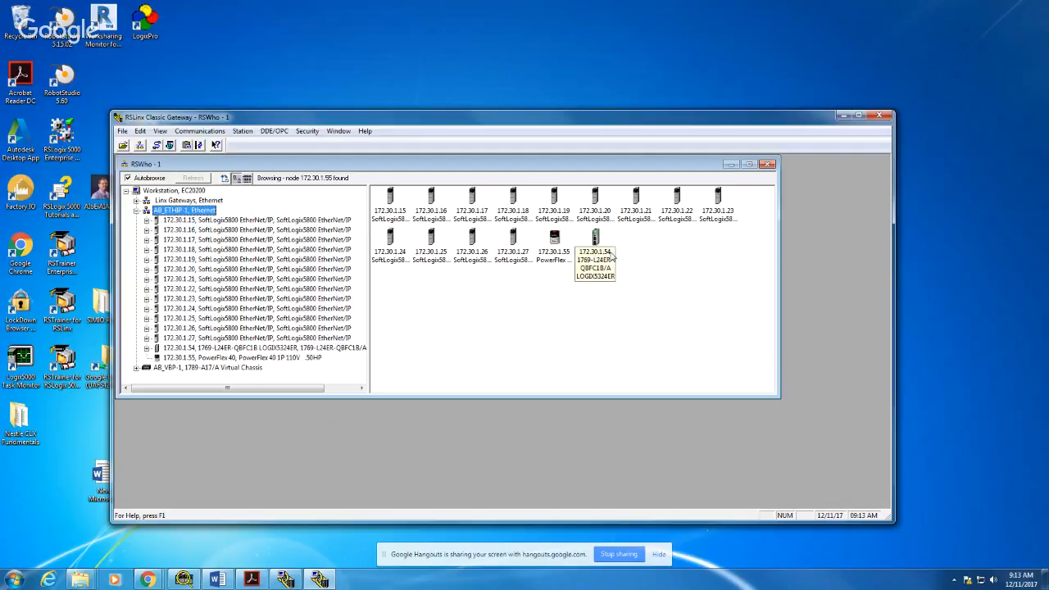
Add an Ethernet devices driver under its default name AB_ETH-1
click(205, 132)
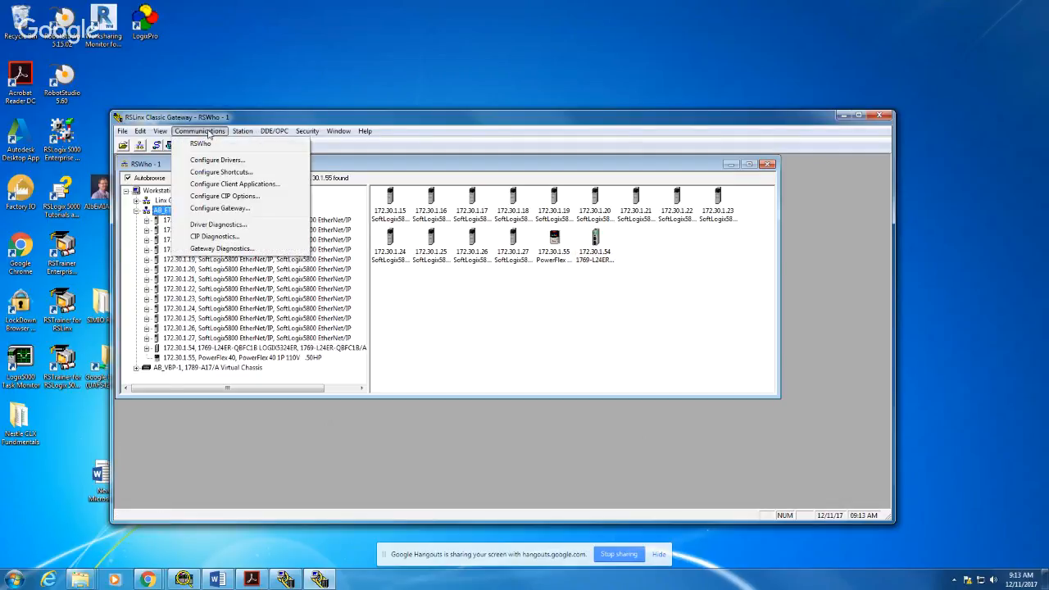
click(218, 160)
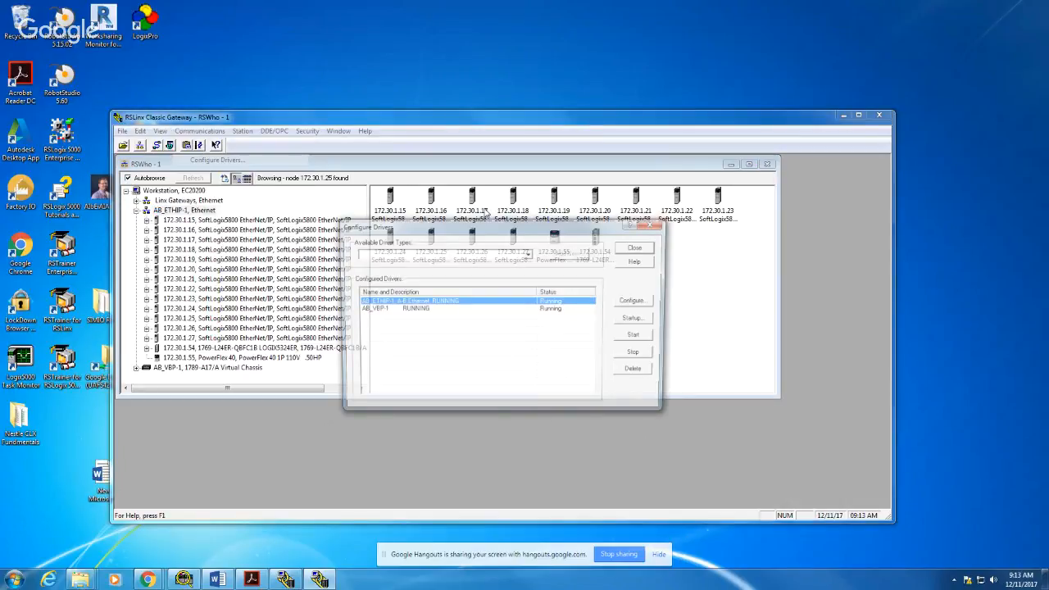
click(529, 255)
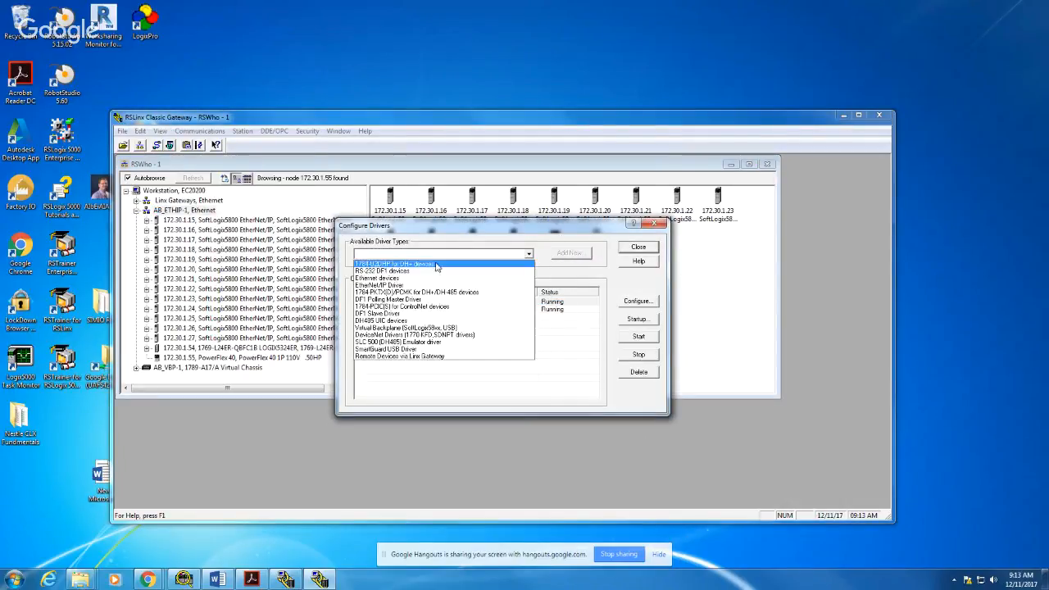
click(379, 279)
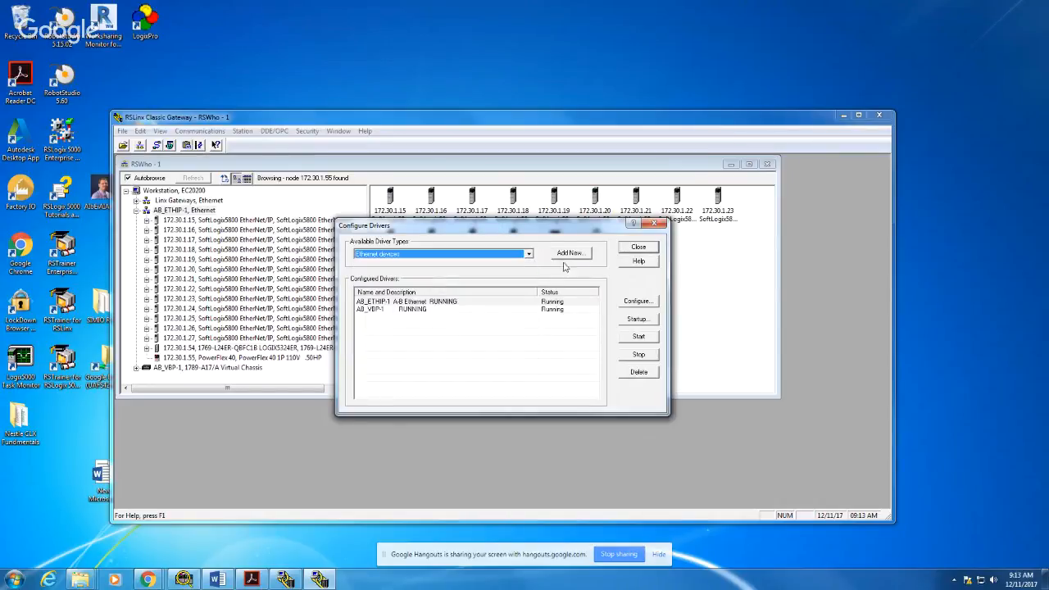
click(572, 256)
click(566, 308)
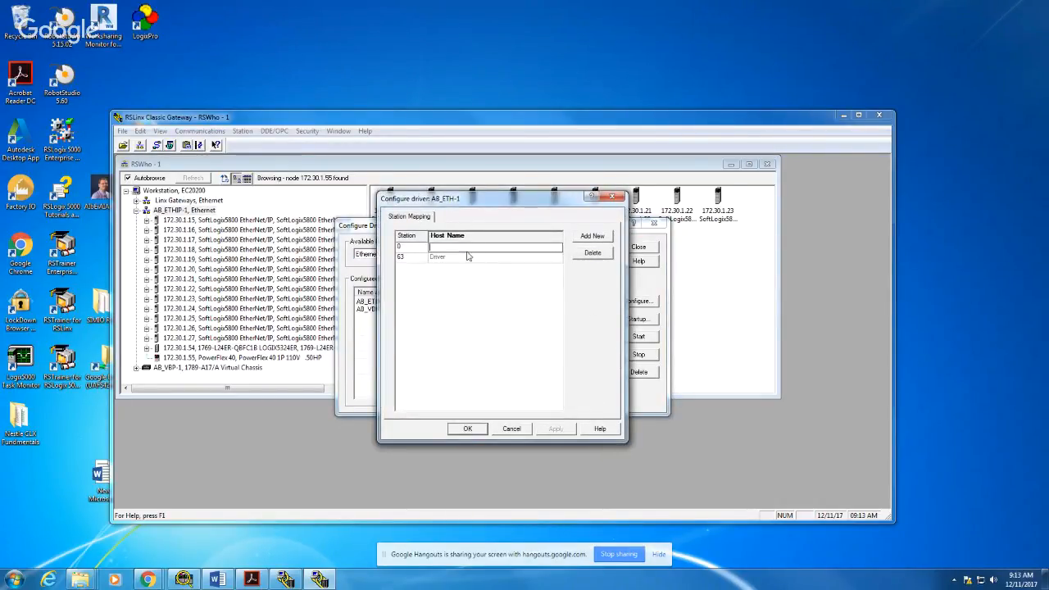
Map station 0 of the AB_ETH-1 driver to host 172.30.1.54 and finish driver configuration
drag(504, 198, 293, 184)
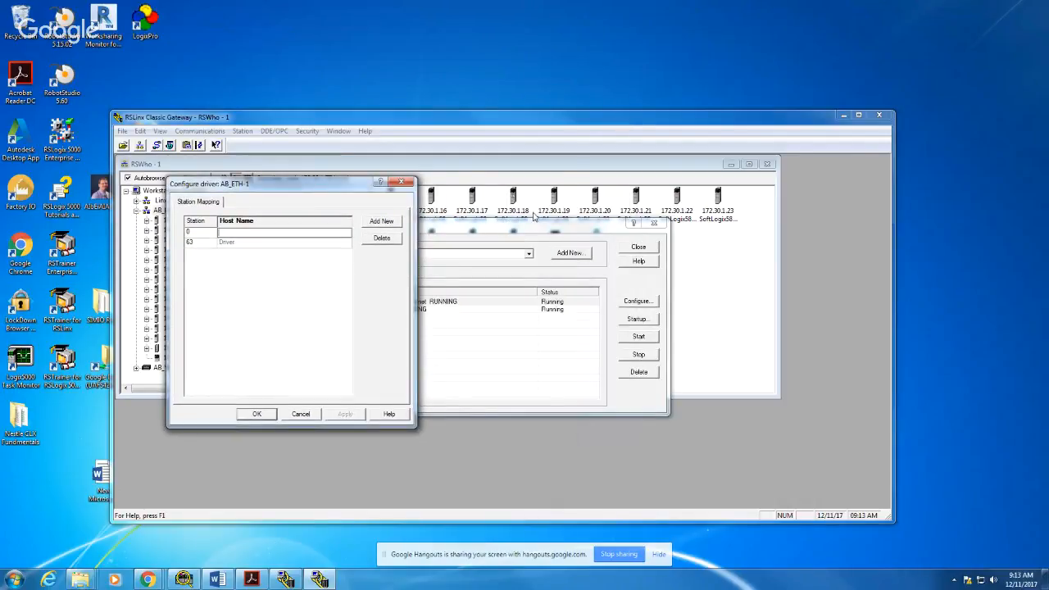
click(563, 251)
text(172.30.1.54)
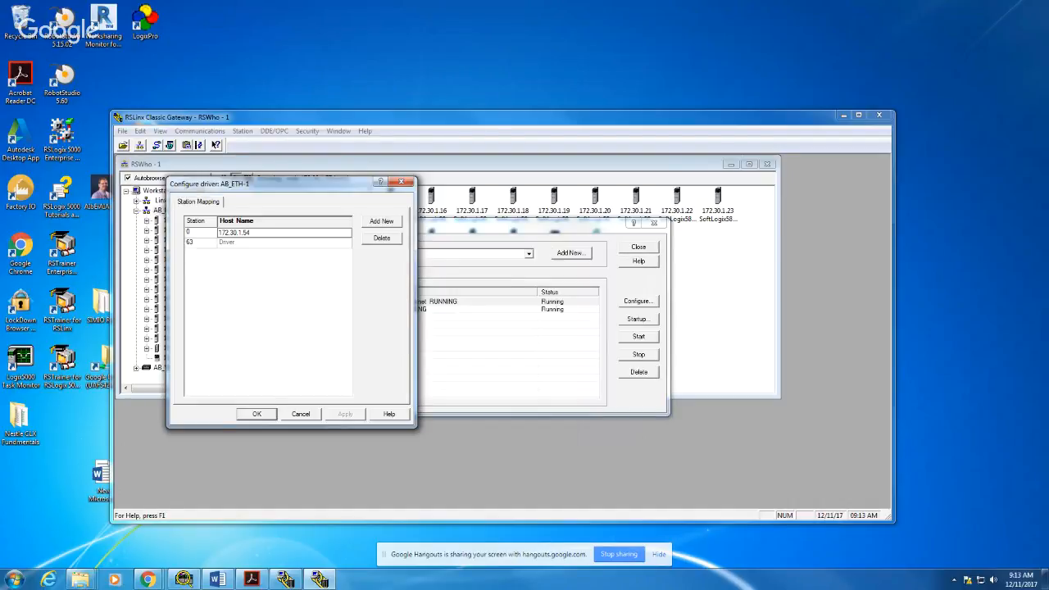
click(256, 413)
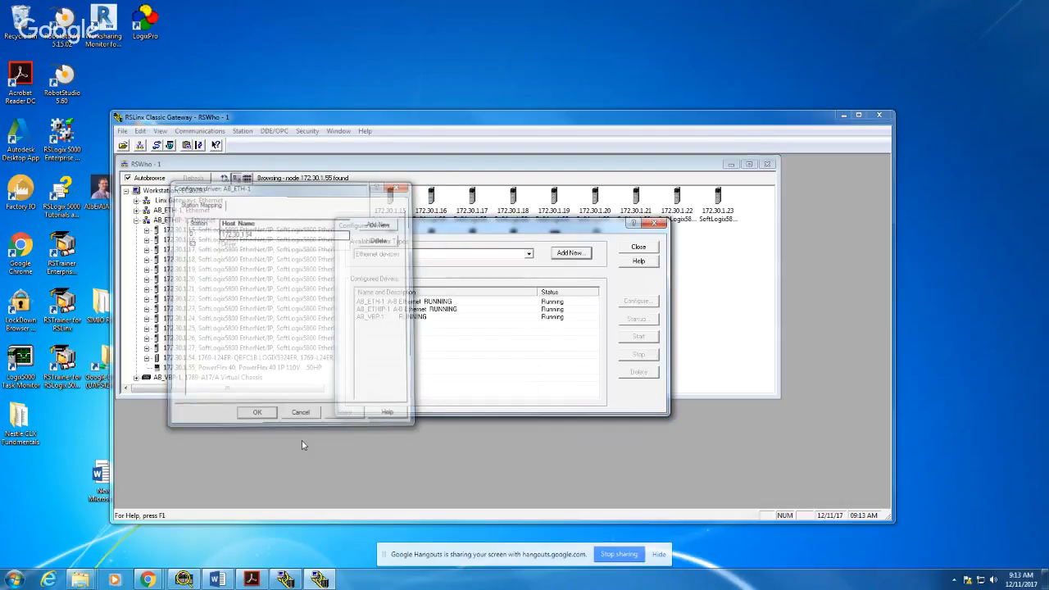
click(636, 246)
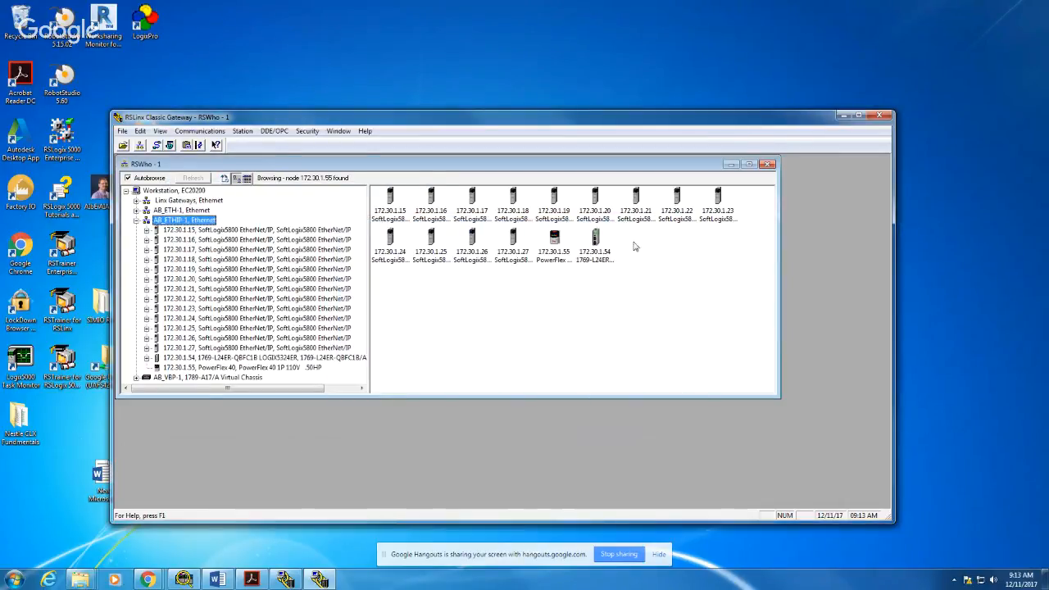
Collapse the AB_ETHIP-1 network and browse AB_ETH-1 through the controller's CompactBus and 1769-SDN scanner down to its DeviceNet devices
click(136, 220)
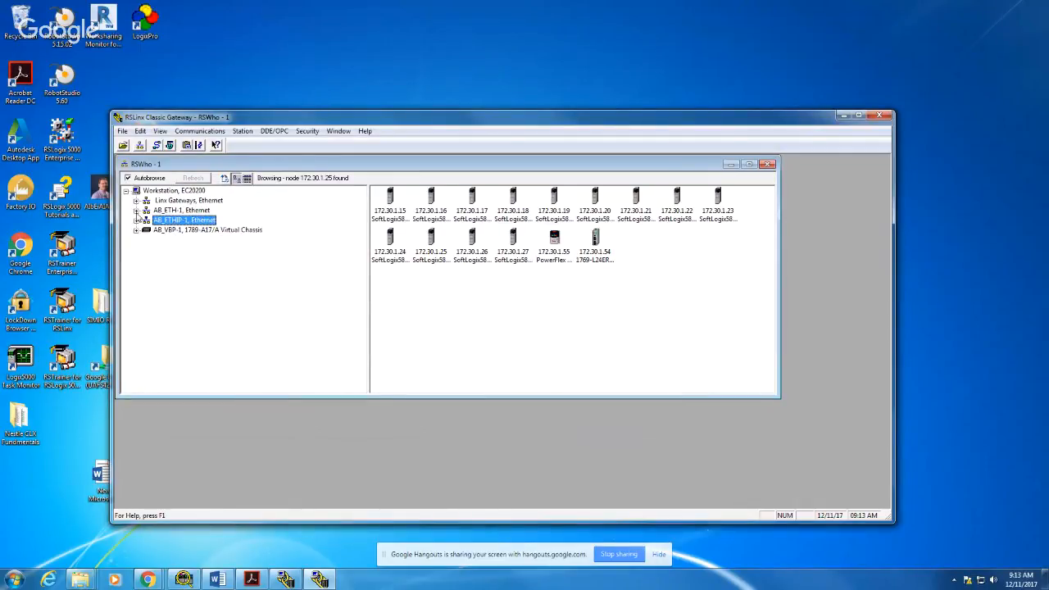
click(136, 211)
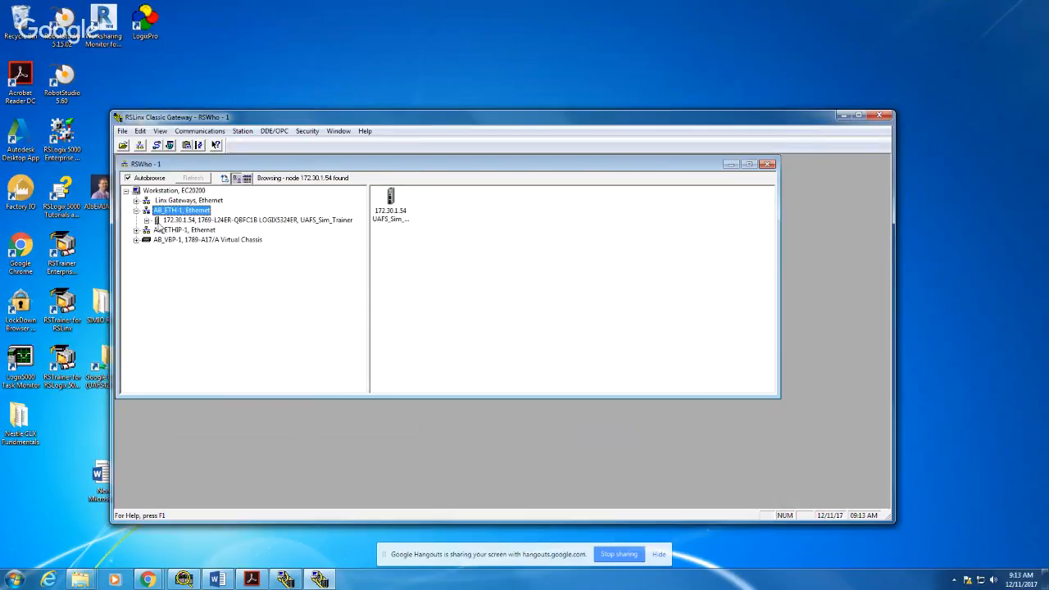
click(147, 221)
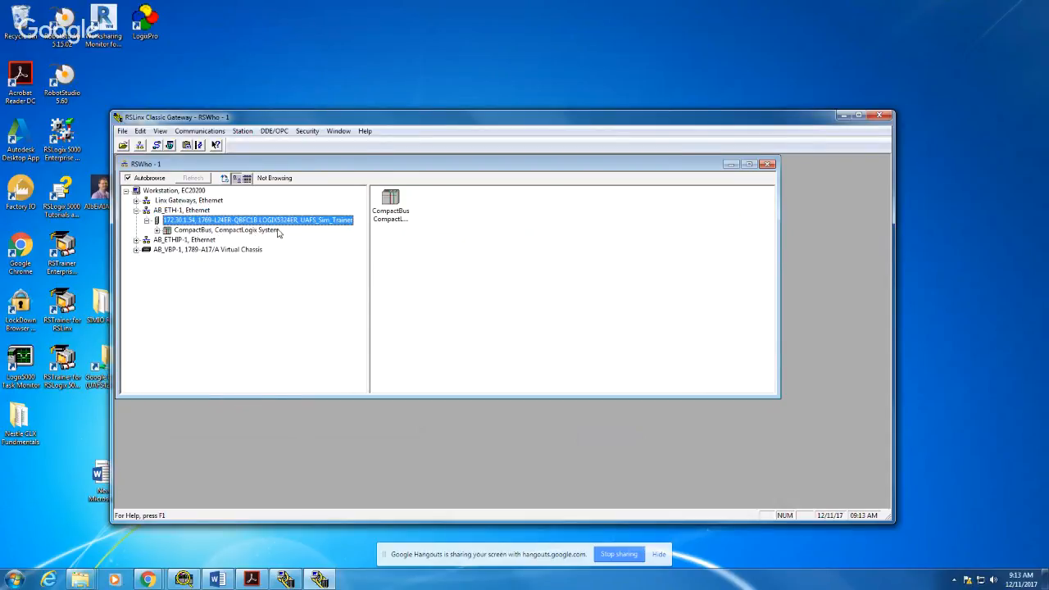
double_click(162, 233)
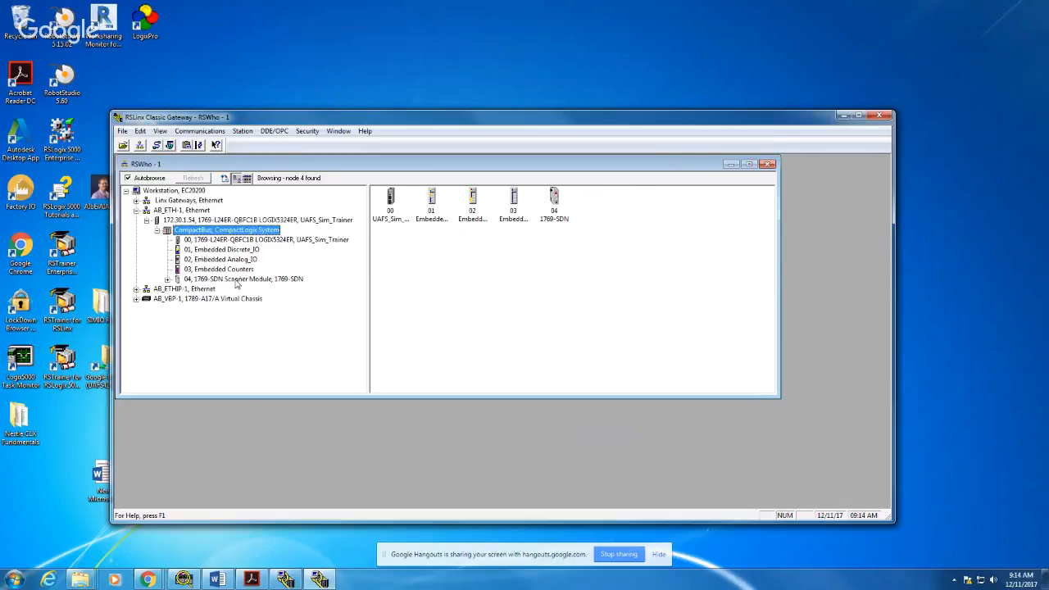
click(166, 280)
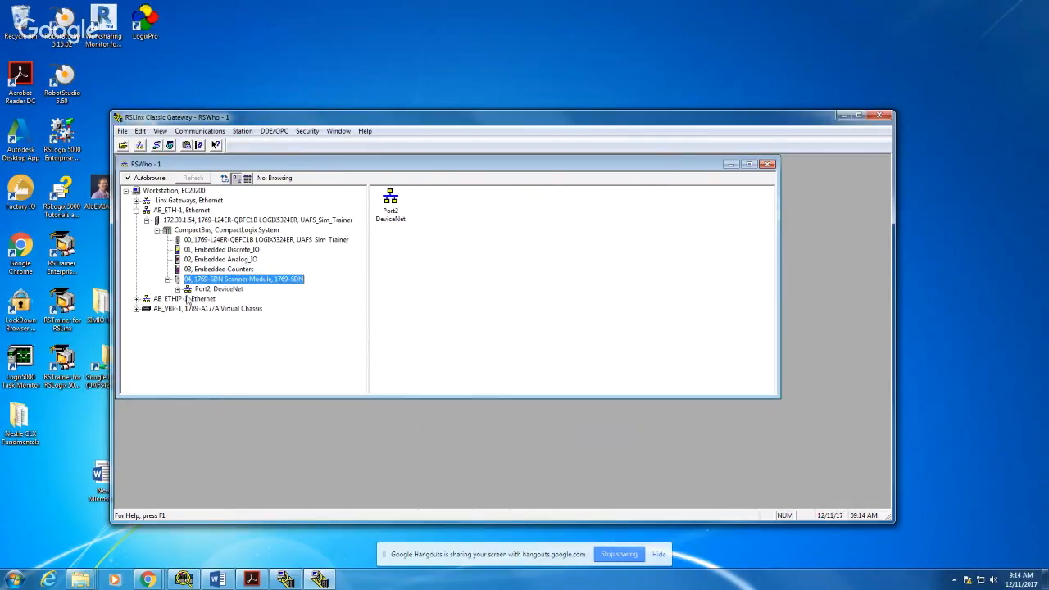
click(189, 289)
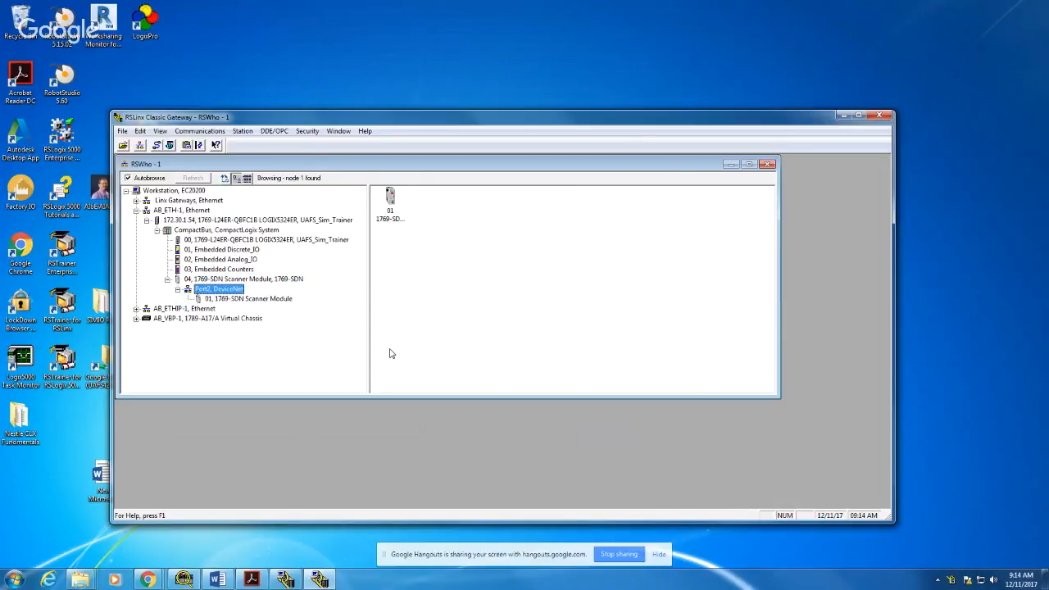
click(250, 299)
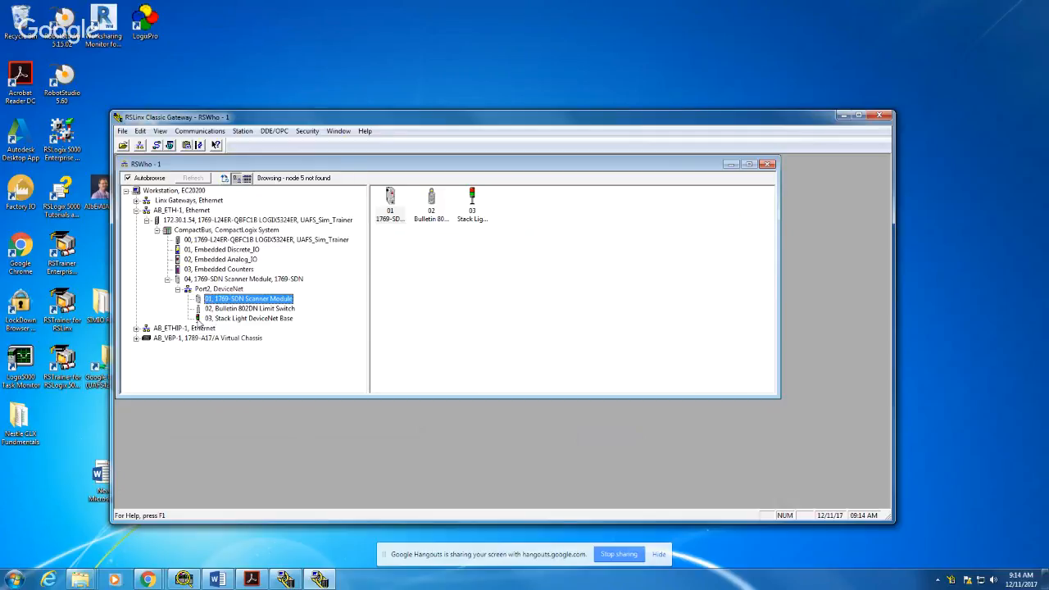
View the device properties of the Bulletin 802DN Limit Switch on DeviceNet, closing them when done
click(252, 310)
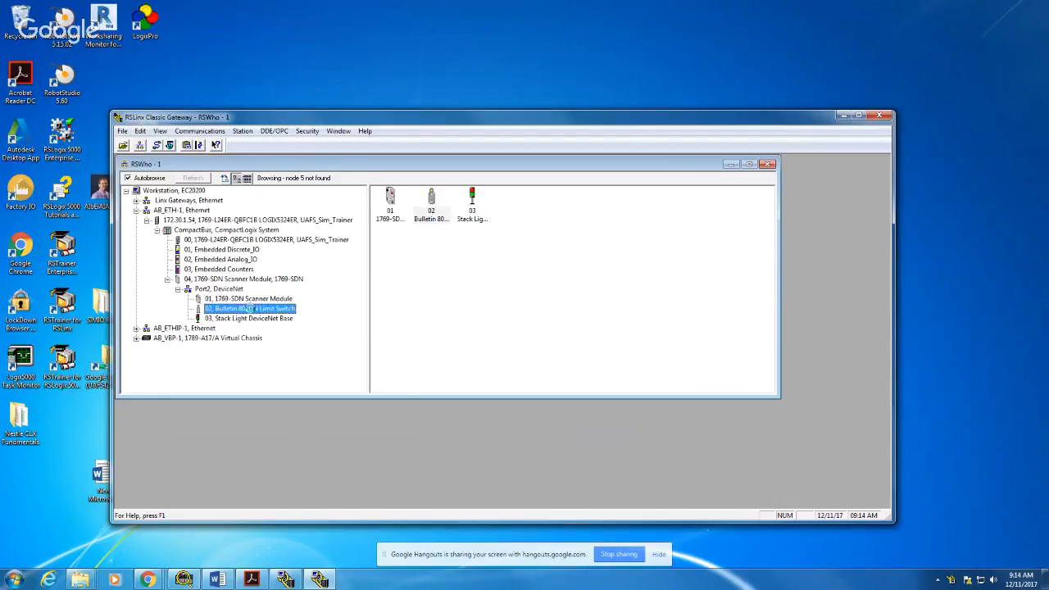
right_click(250, 308)
click(283, 382)
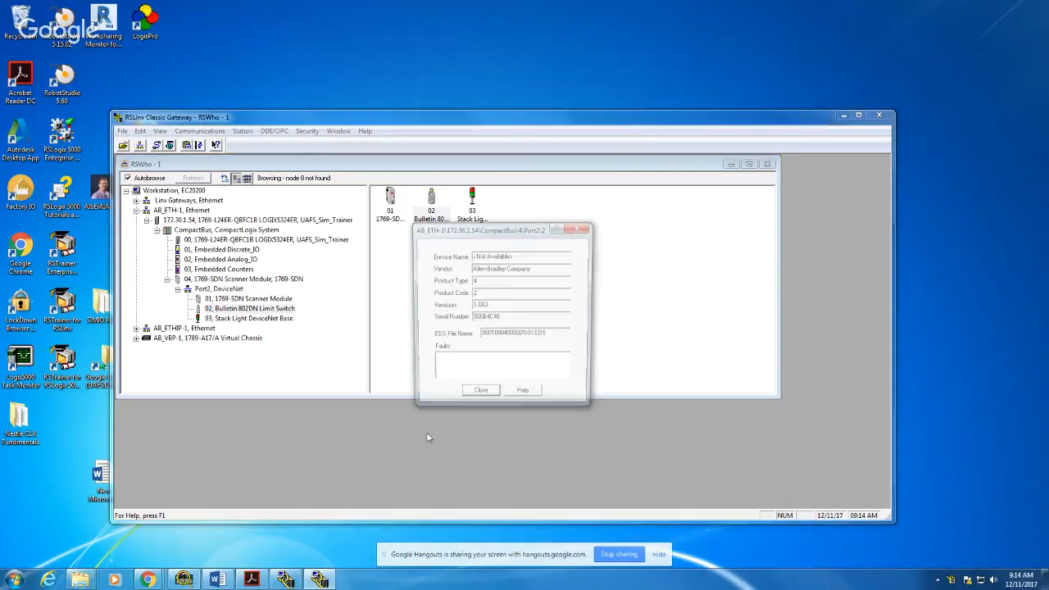
click(483, 391)
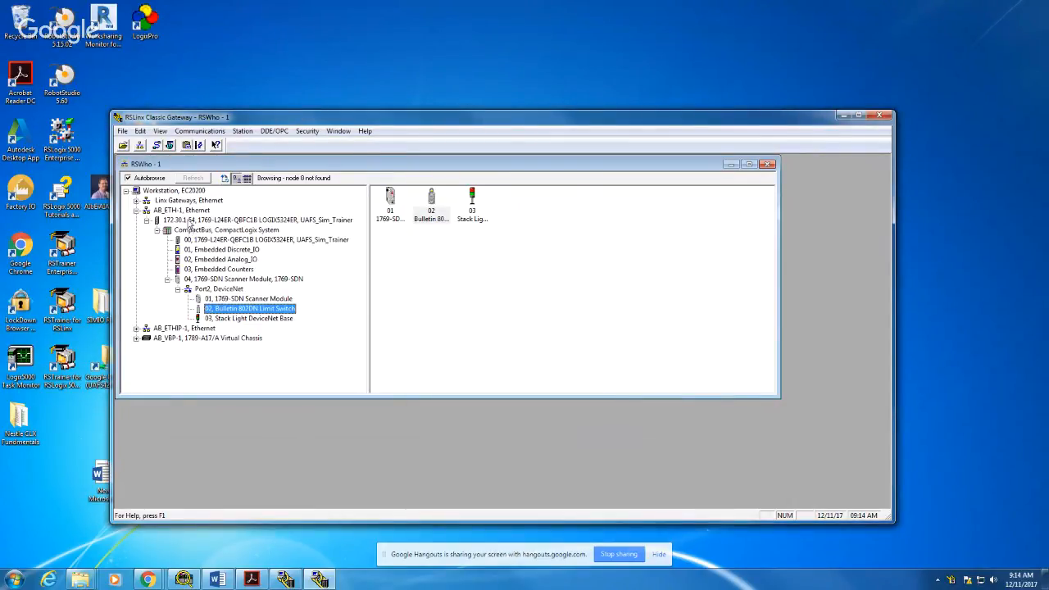
Examine the port configuration in the module configuration of the 172.30.1.54 controller, leaving without changes
right_click(187, 221)
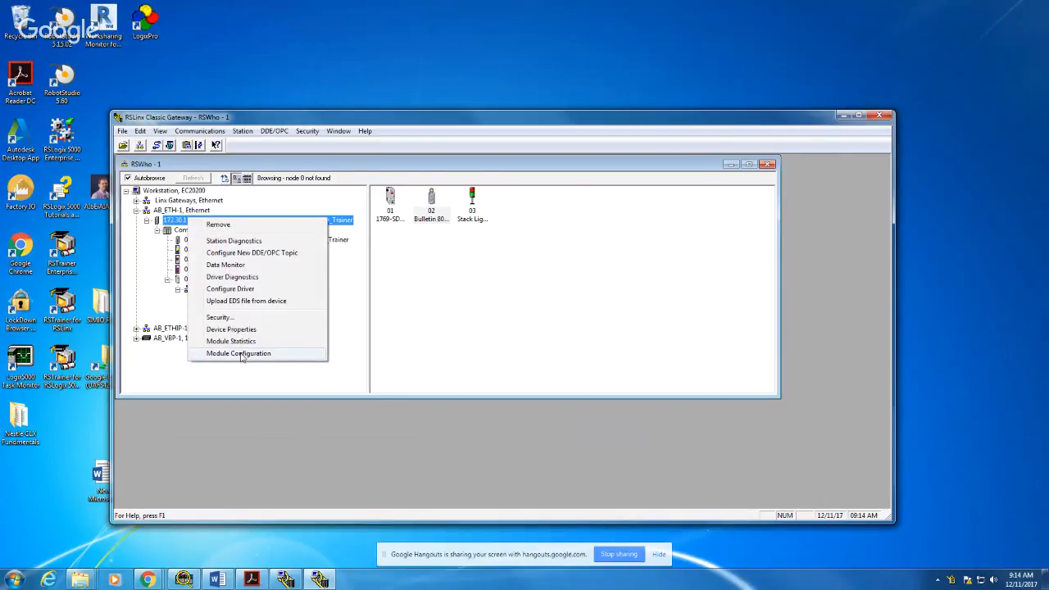
click(242, 354)
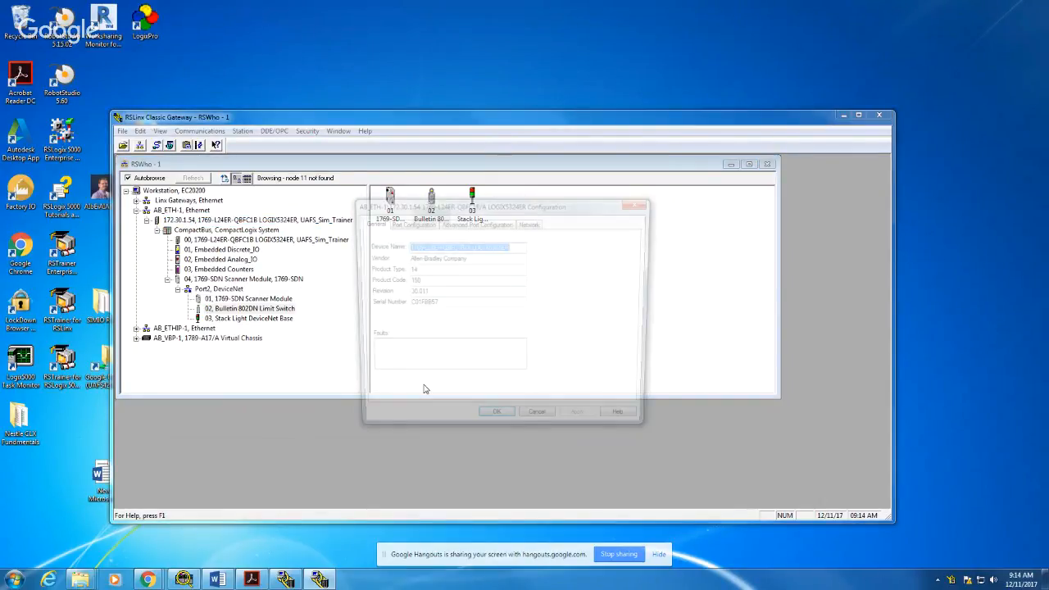
click(409, 222)
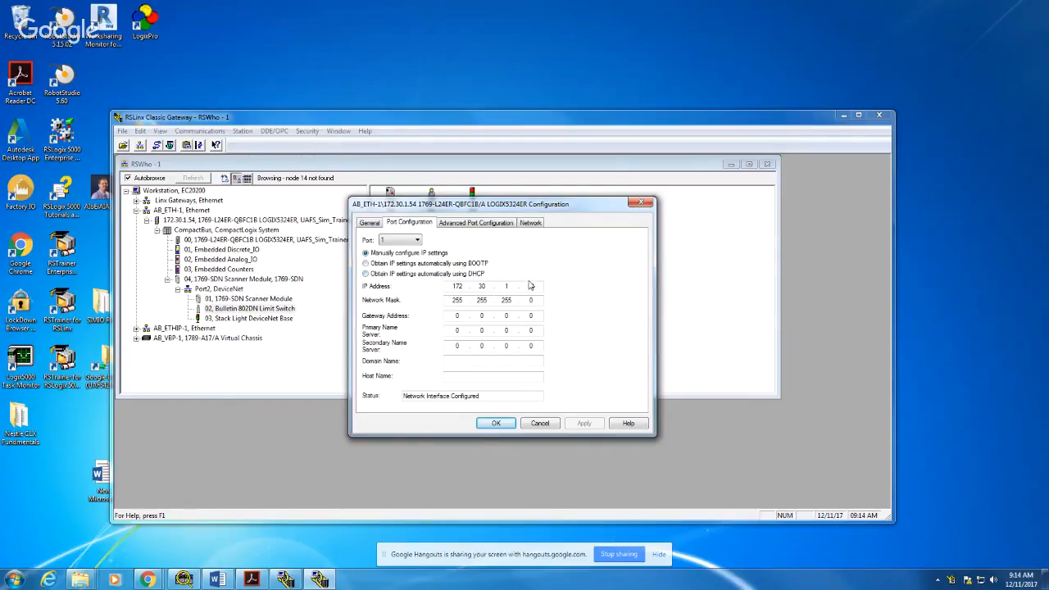
click(555, 425)
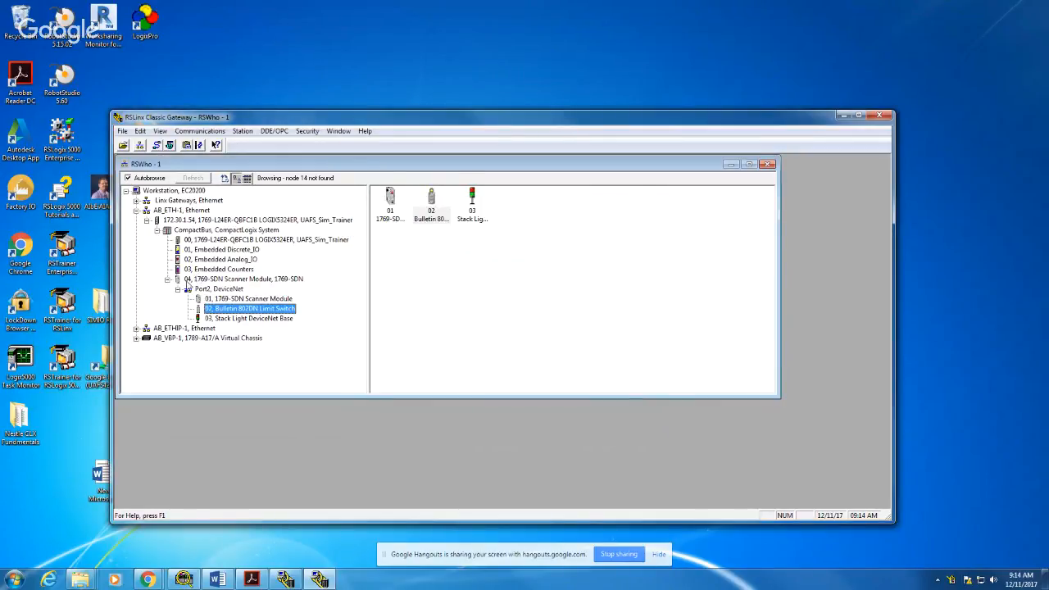
Open the driver diagnostics for the AB_ETH-1 Ethernet driver
click(172, 211)
right_click(173, 214)
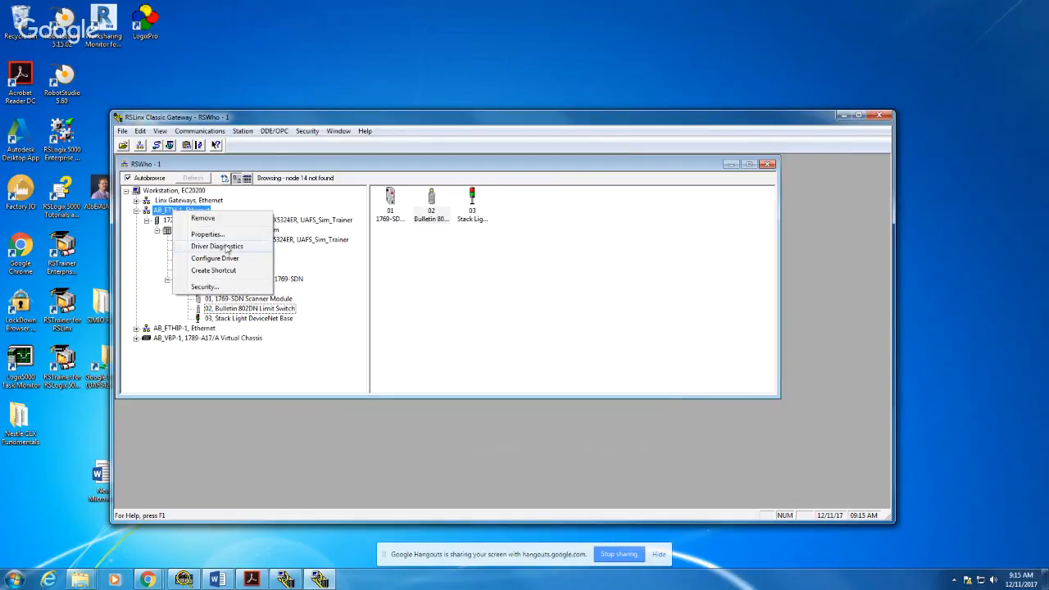
click(216, 247)
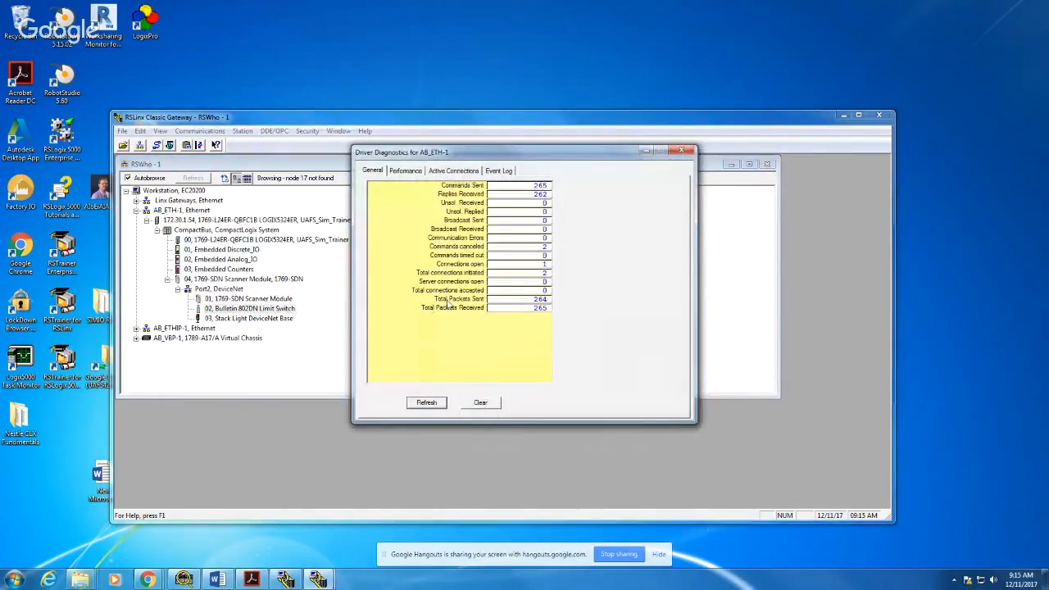